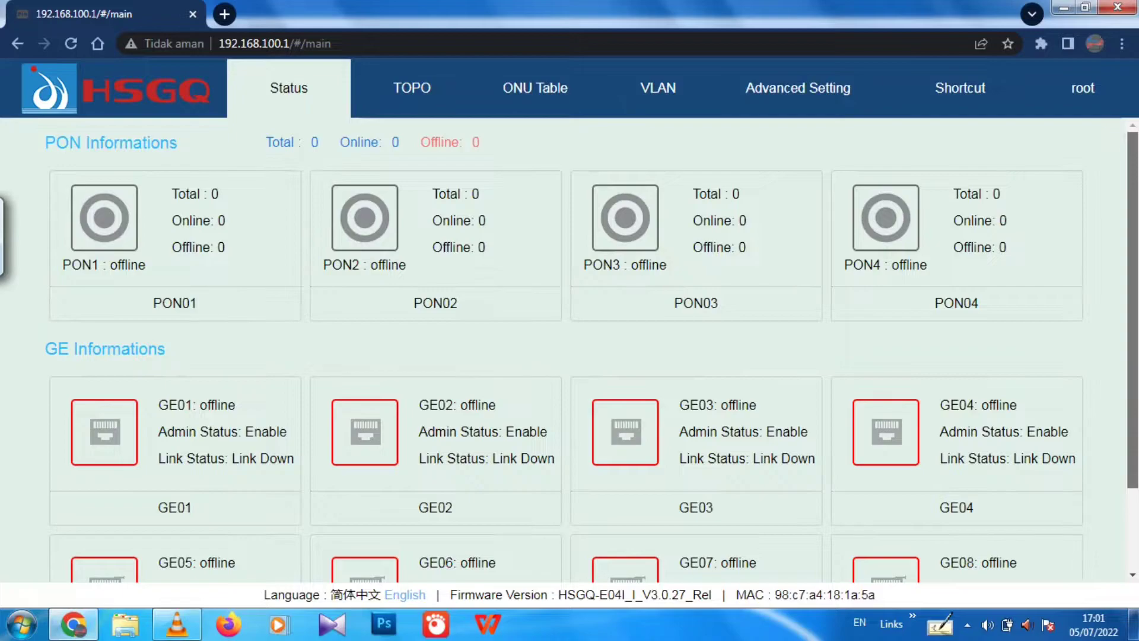
Step: Review the OLT's PON and GE port status, the network topology, the ONU table and the ONU version list
scroll(591, 350, down, 2)
scroll(592, 350, up, 2)
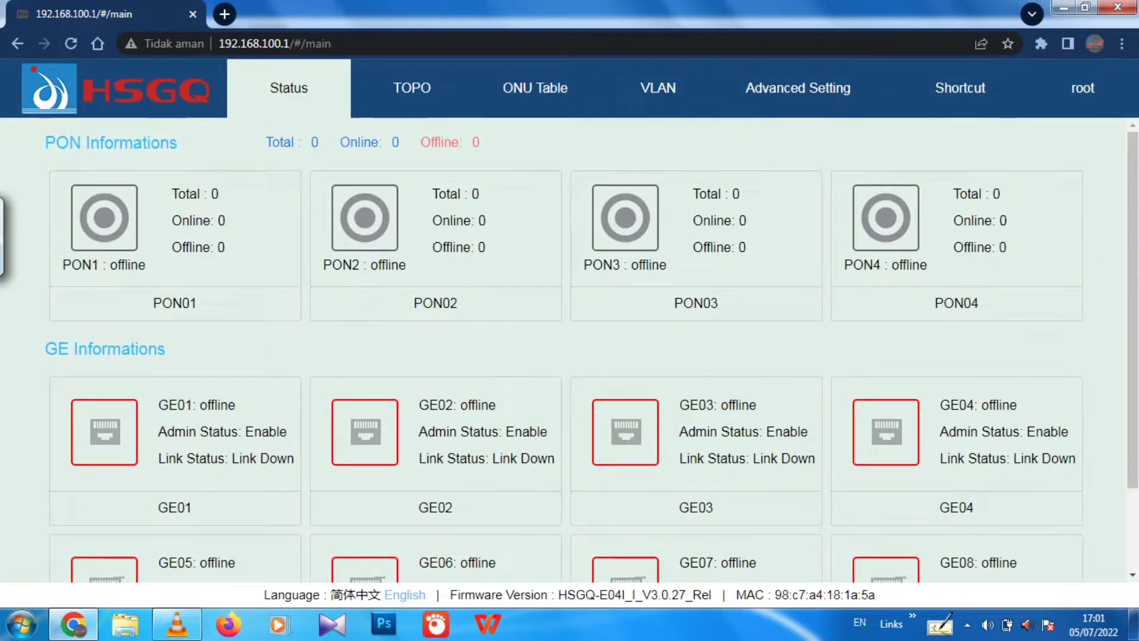
click(412, 88)
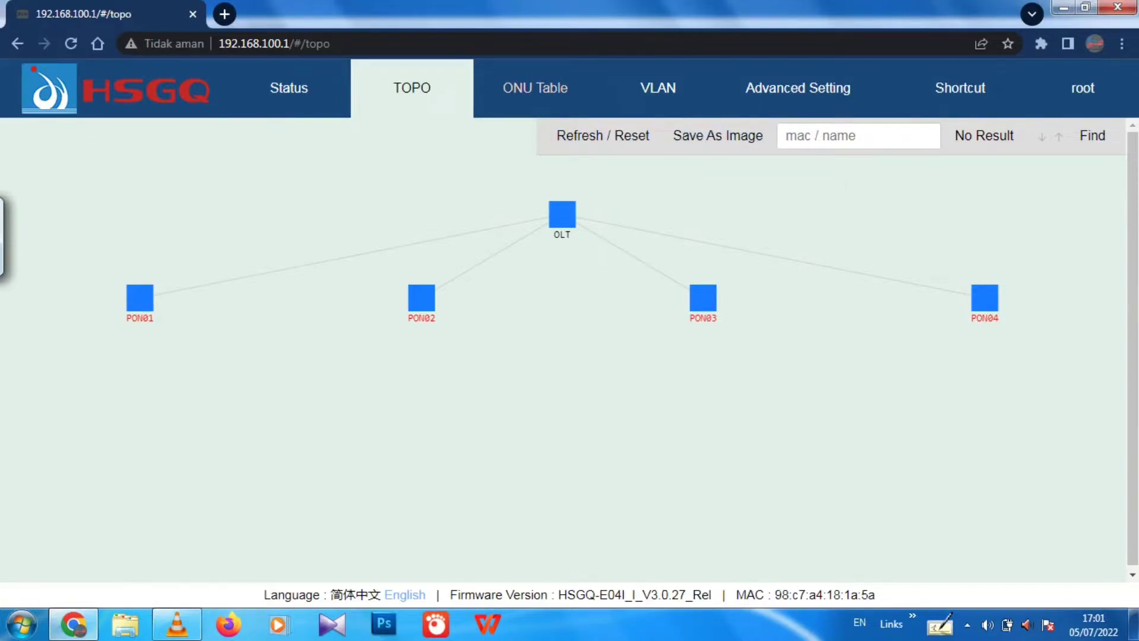
click(534, 88)
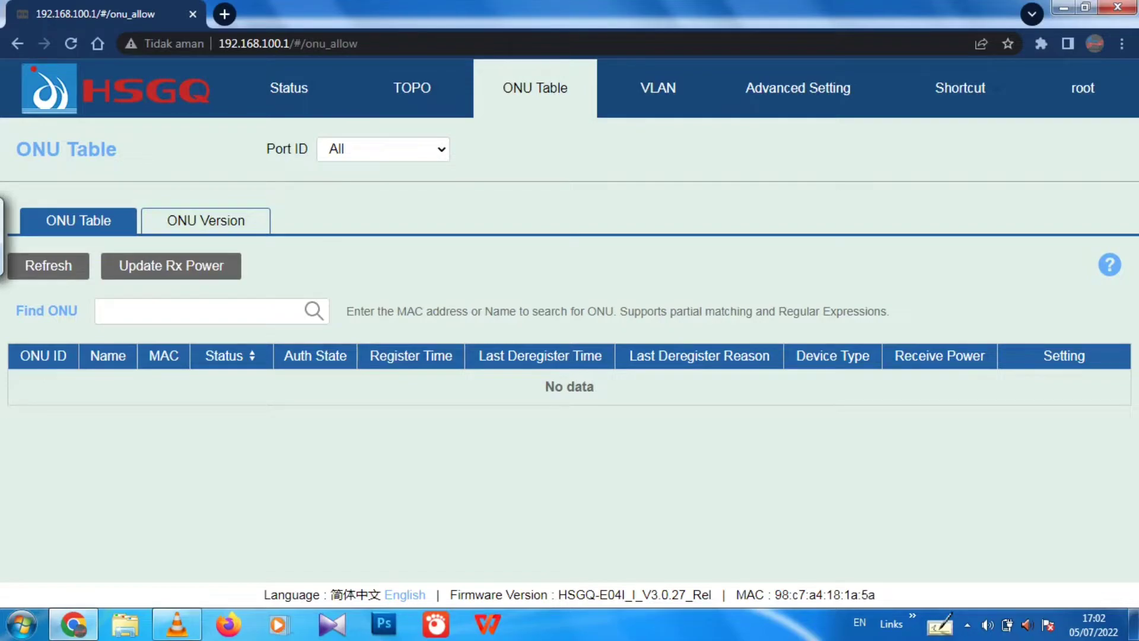
click(205, 221)
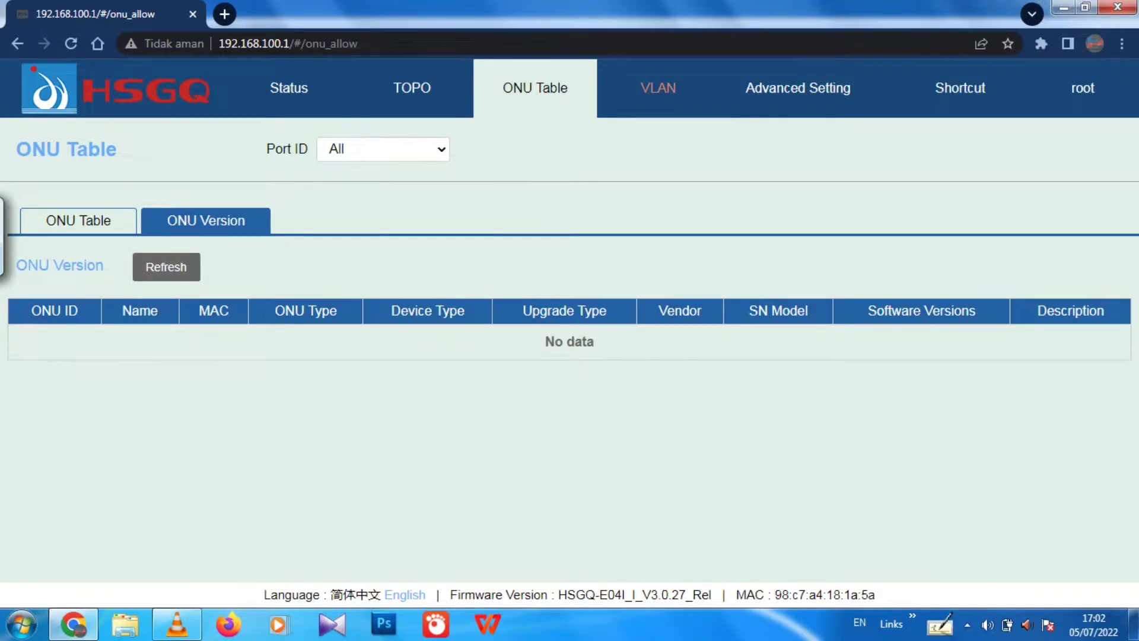
Step: Examine the VLAN configuration: the VLAN list, port VLAN assignments, VLAN translation and VLAN QinQ
click(658, 88)
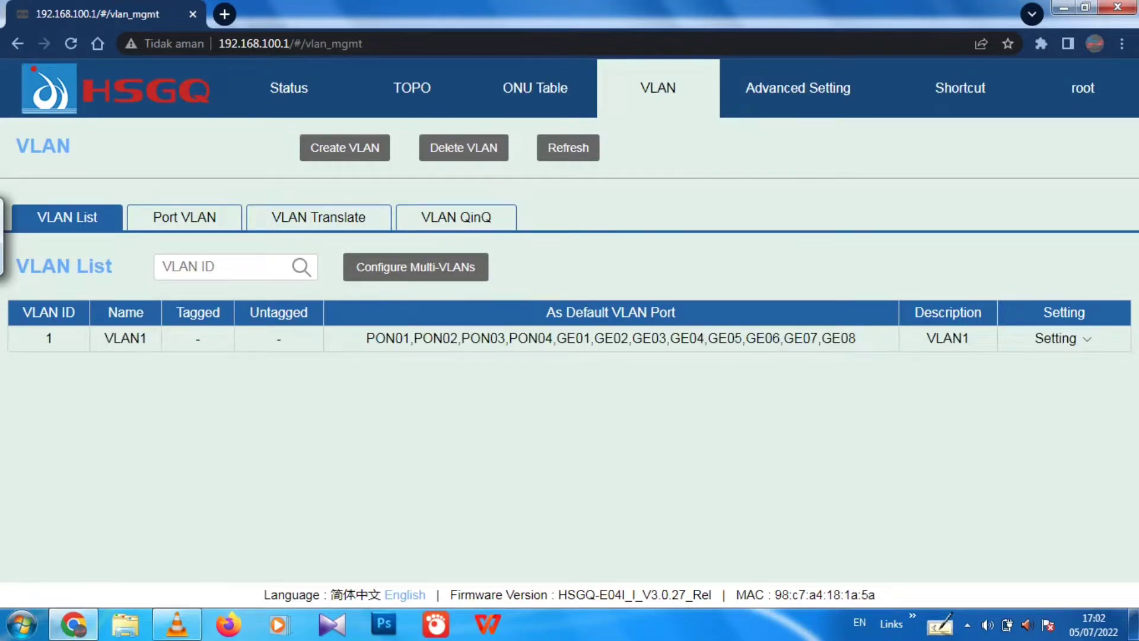
click(184, 218)
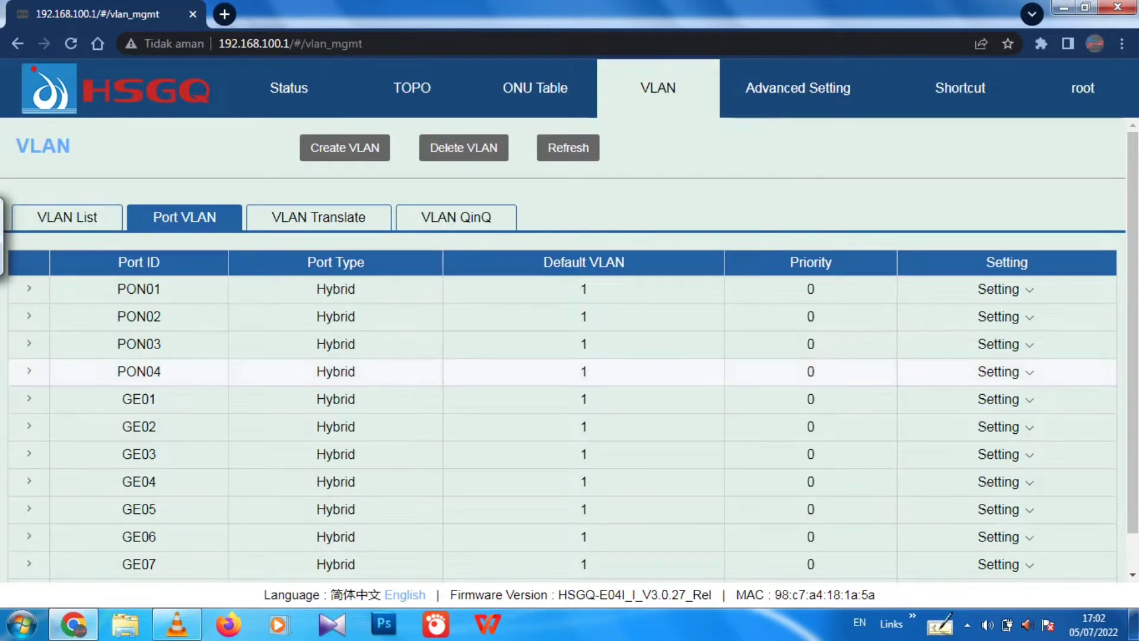
scroll(570, 371, down, 1)
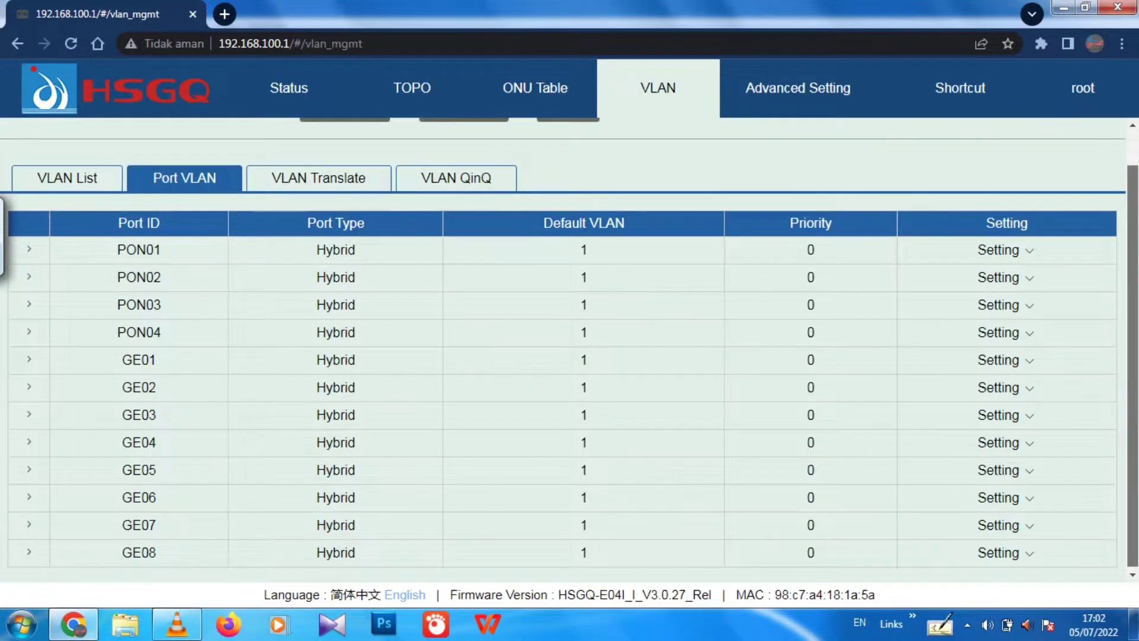
scroll(569, 372, up, 1)
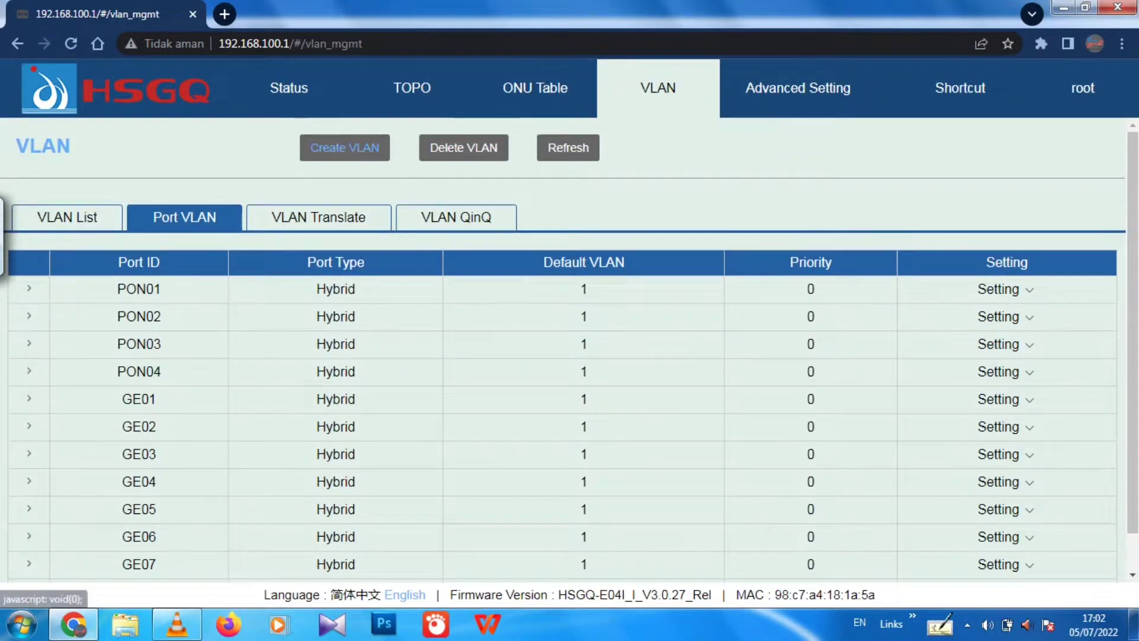
click(319, 217)
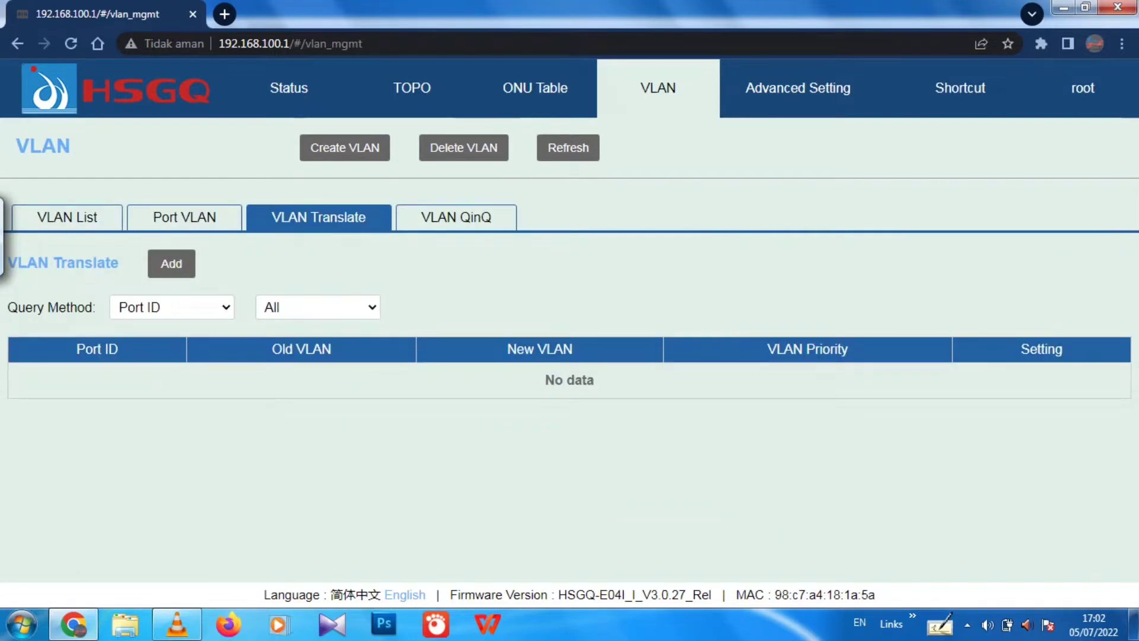
click(456, 218)
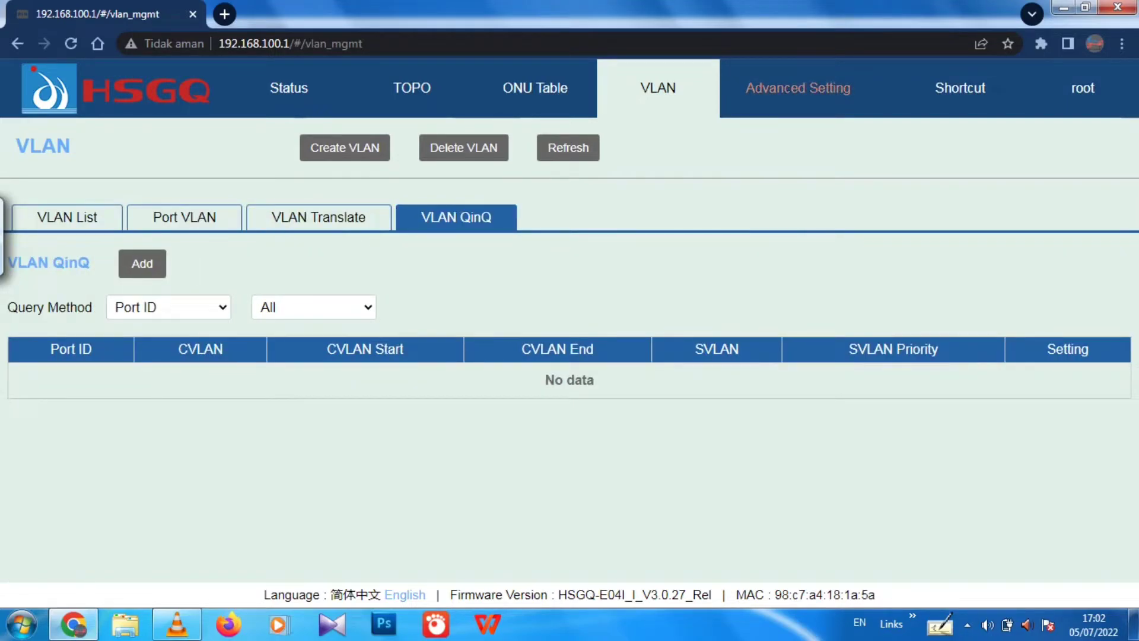
Step: Look through the advanced settings' running status, the system's device maintenance options and the ping diagnosis page
click(798, 88)
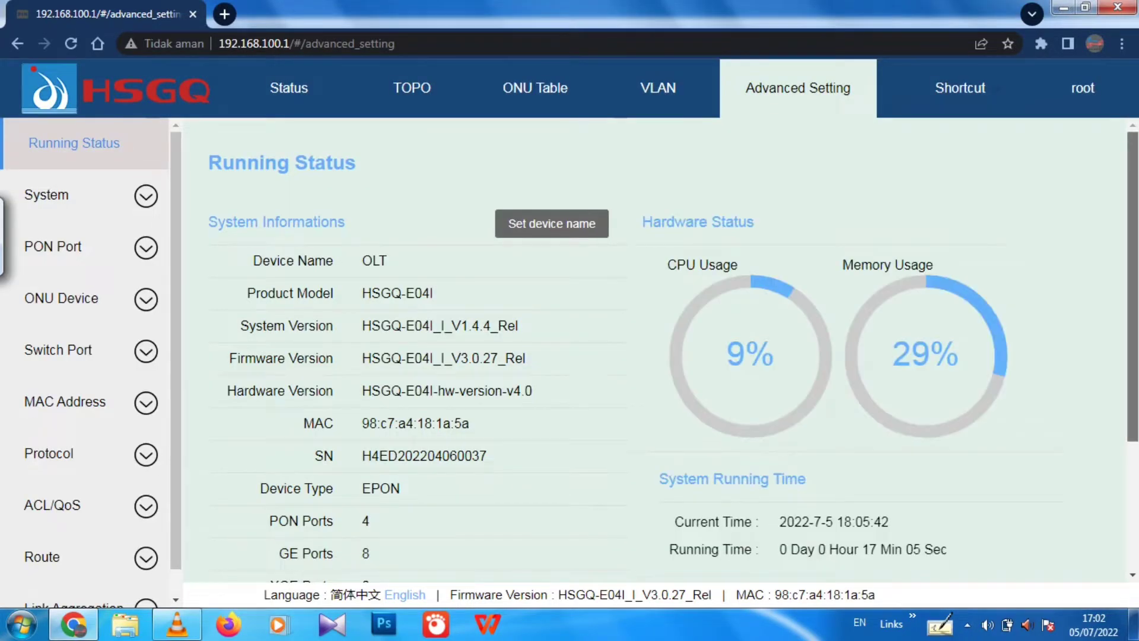
scroll(652, 350, down, 3)
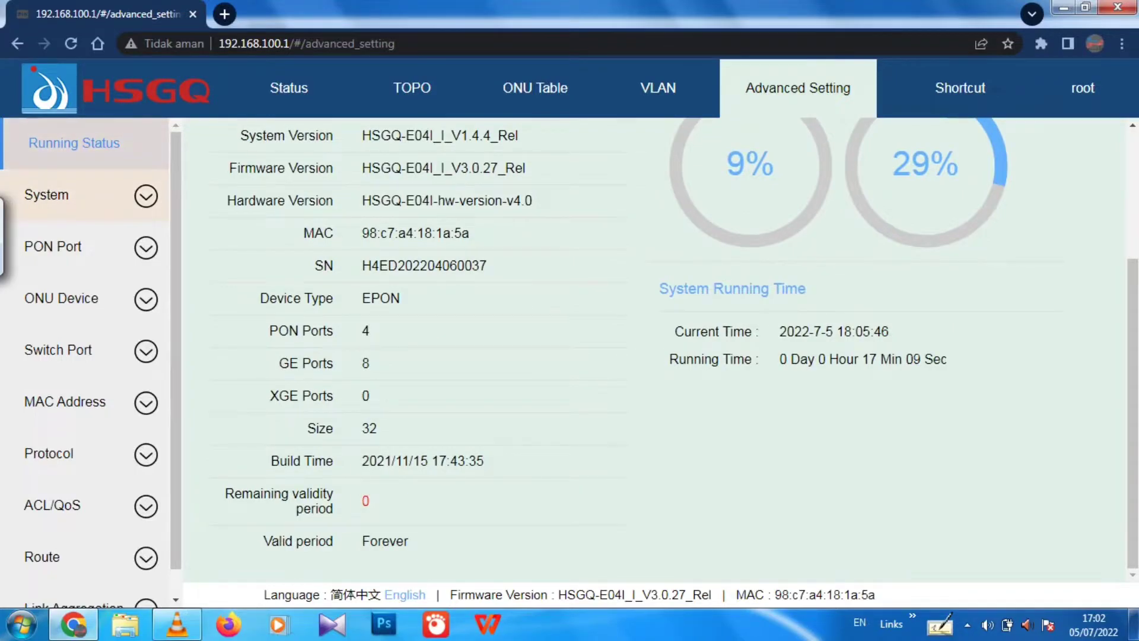
click(86, 195)
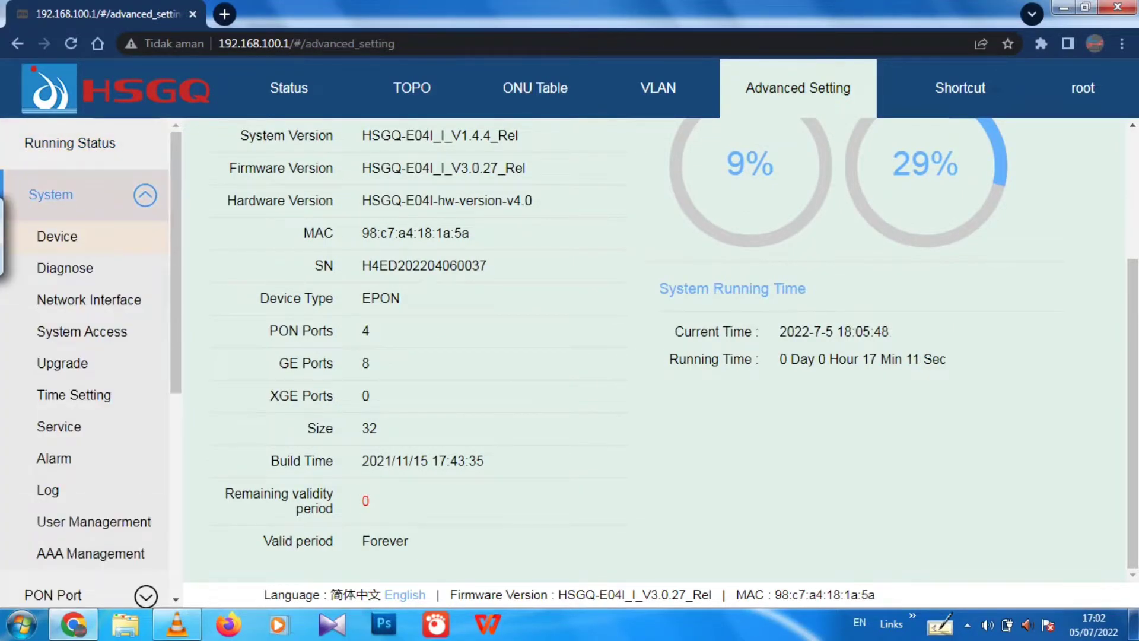
click(59, 236)
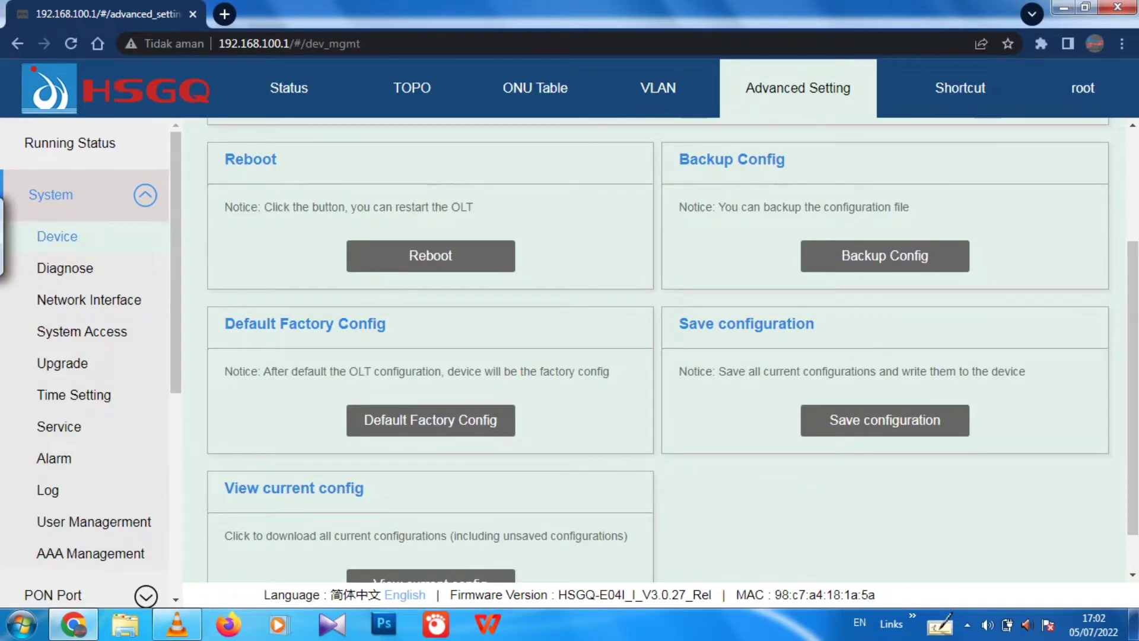
click(65, 268)
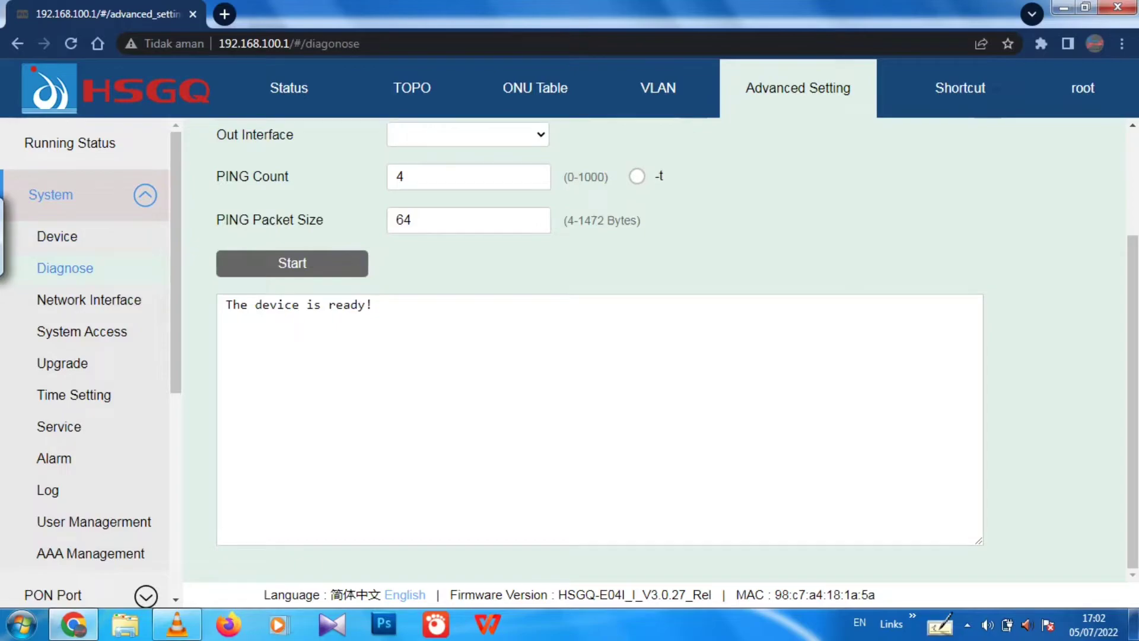
drag(1132, 392, 1132, 287)
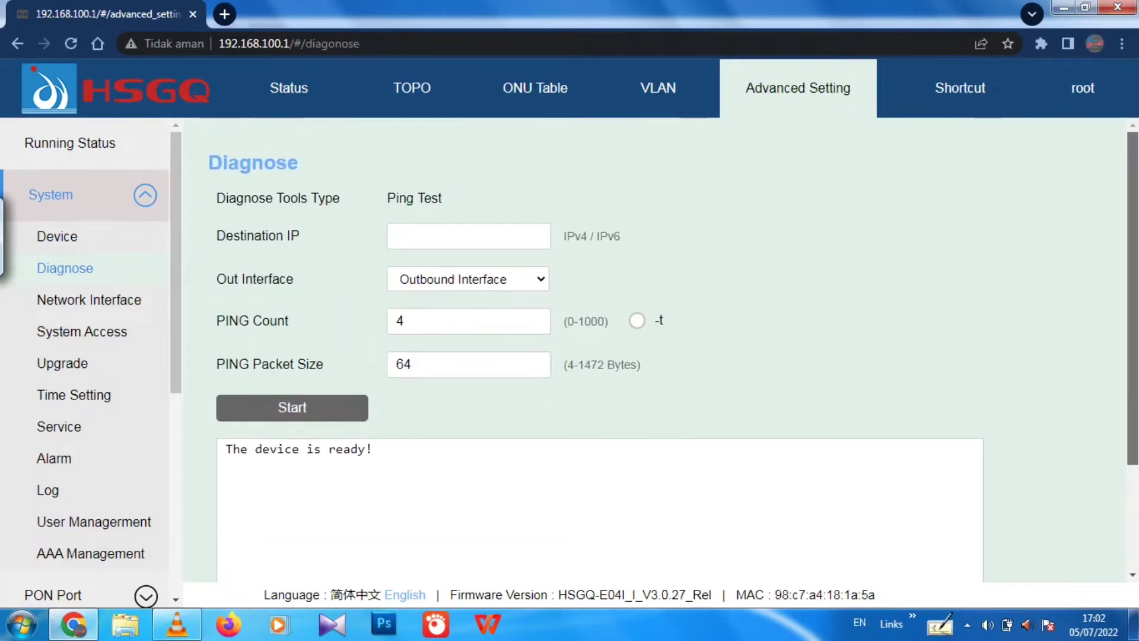
Step: View the system's network interface, system access, upgrade and time setting pages
click(89, 300)
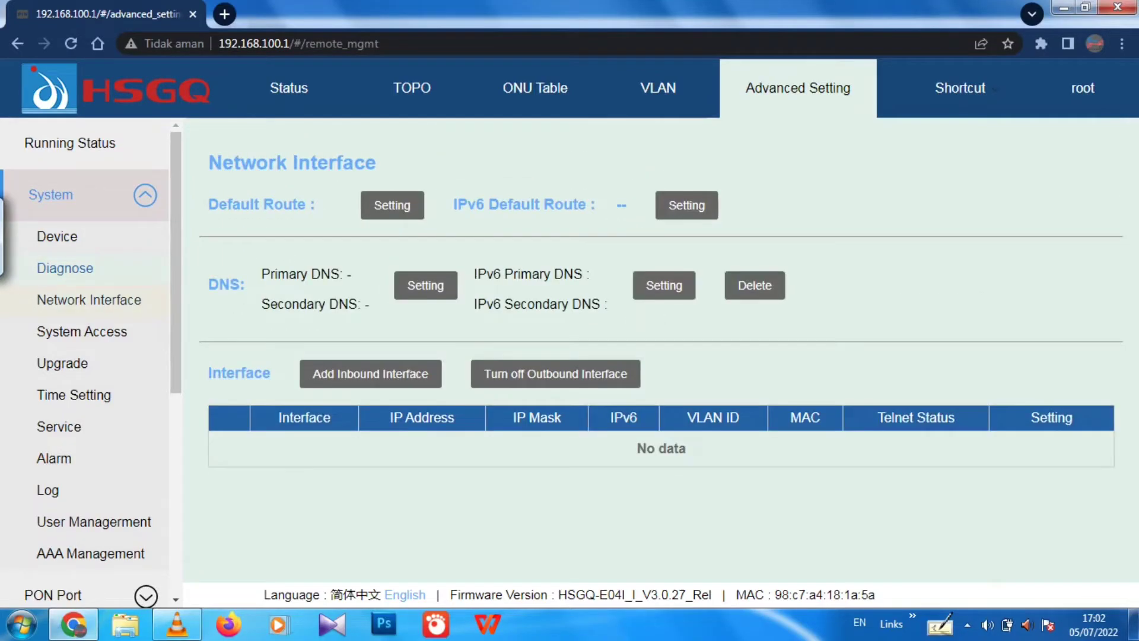
click(82, 331)
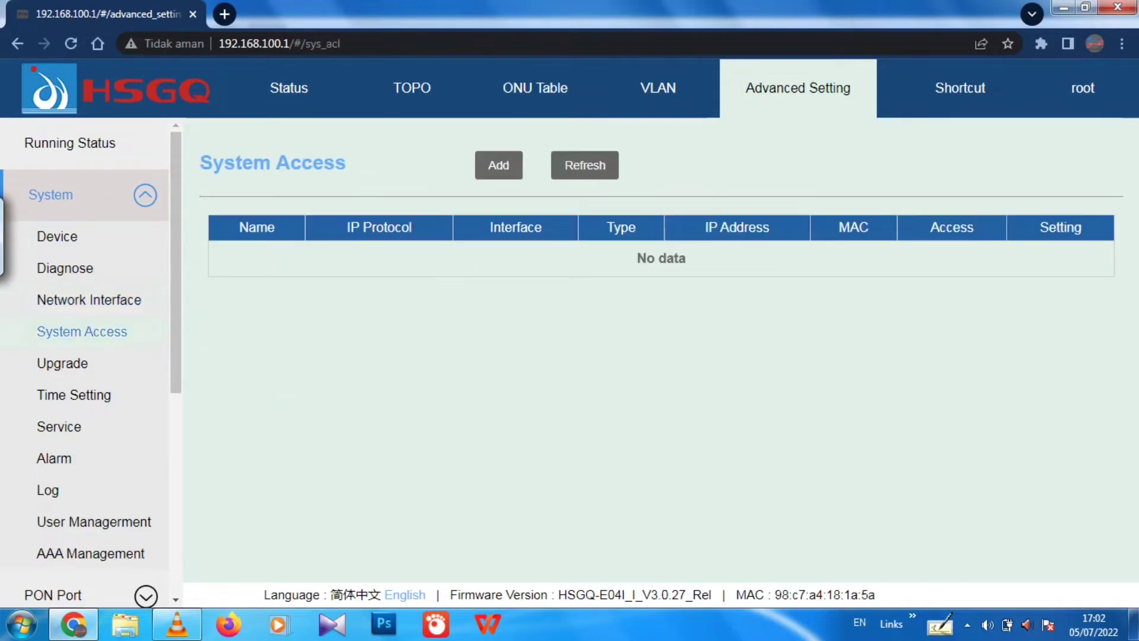
click(62, 363)
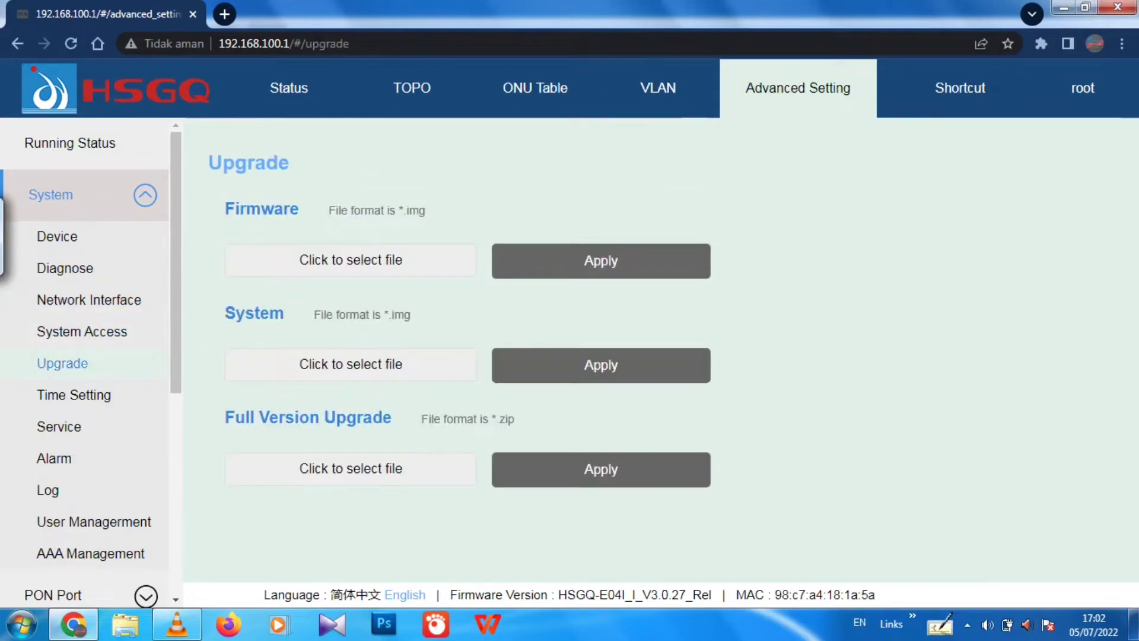
click(74, 394)
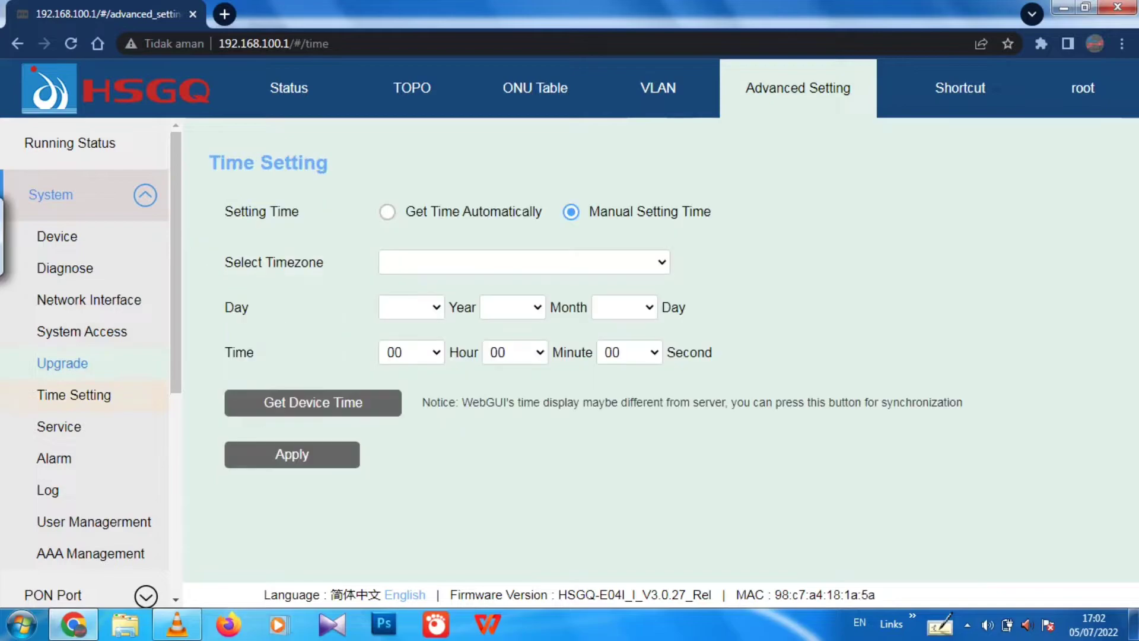
Step: Examine the system's service settings, from system port, system log and FRPC down to SNMP and SSH key
click(59, 427)
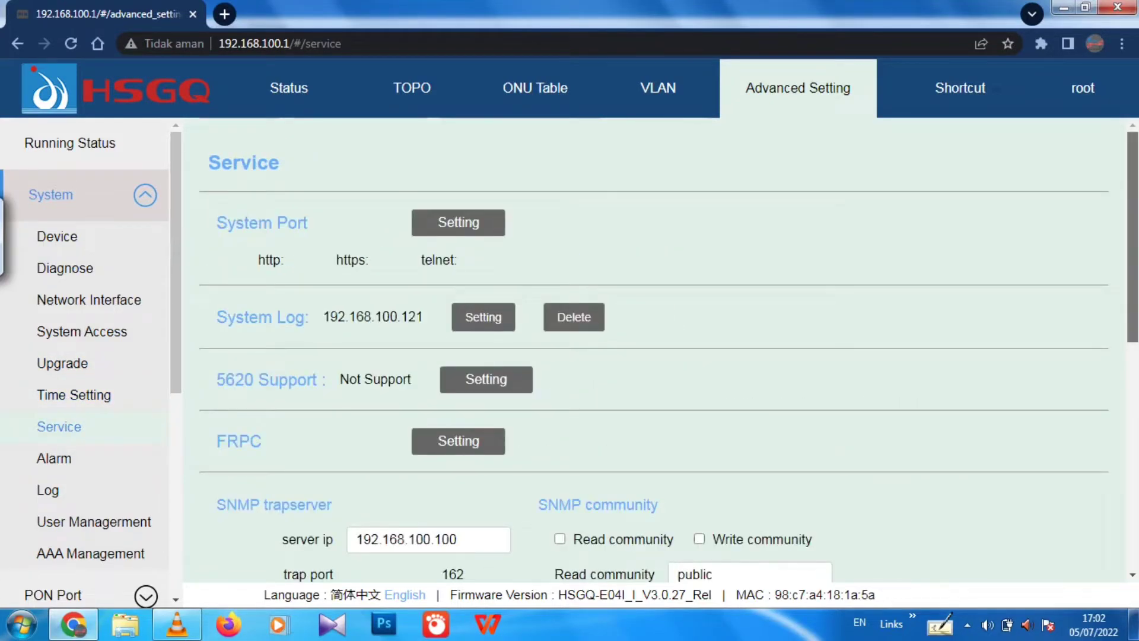
scroll(669, 350, down, 2)
scroll(669, 350, down, 6)
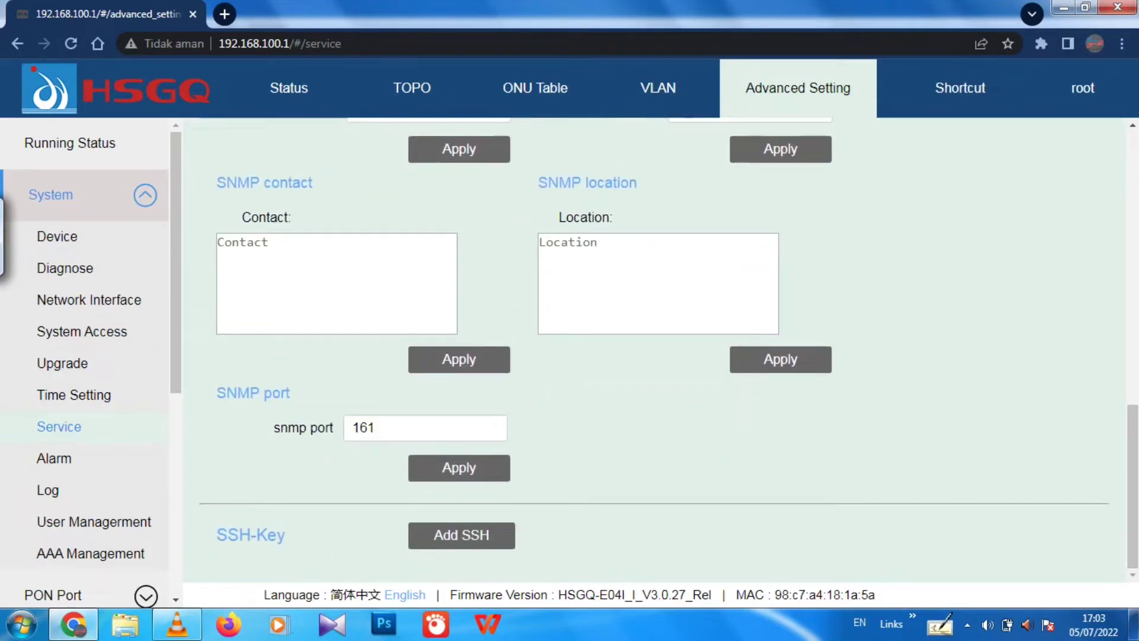
scroll(669, 350, up, 9)
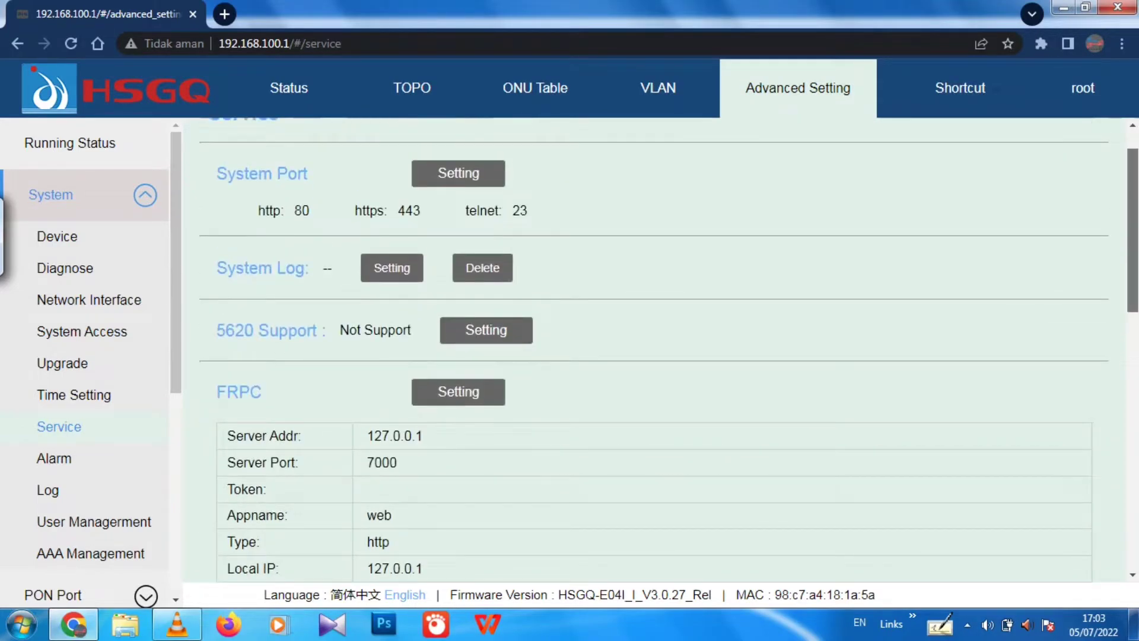
scroll(669, 351, up, 1)
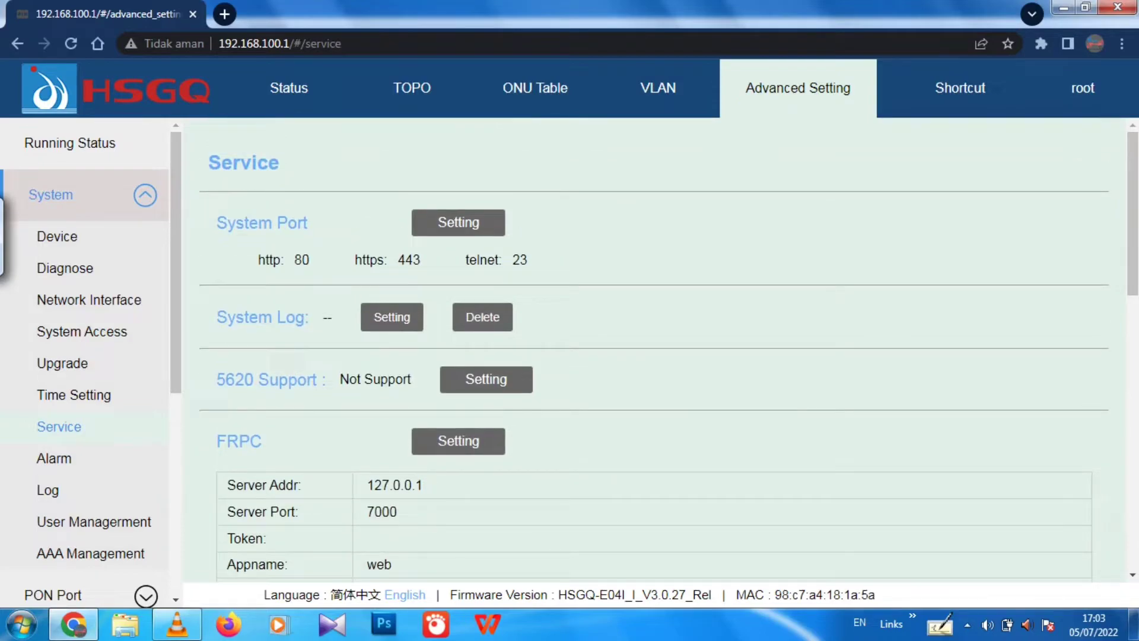
Step: View the system's alarm information, the log levels per module and the existing user list
click(54, 458)
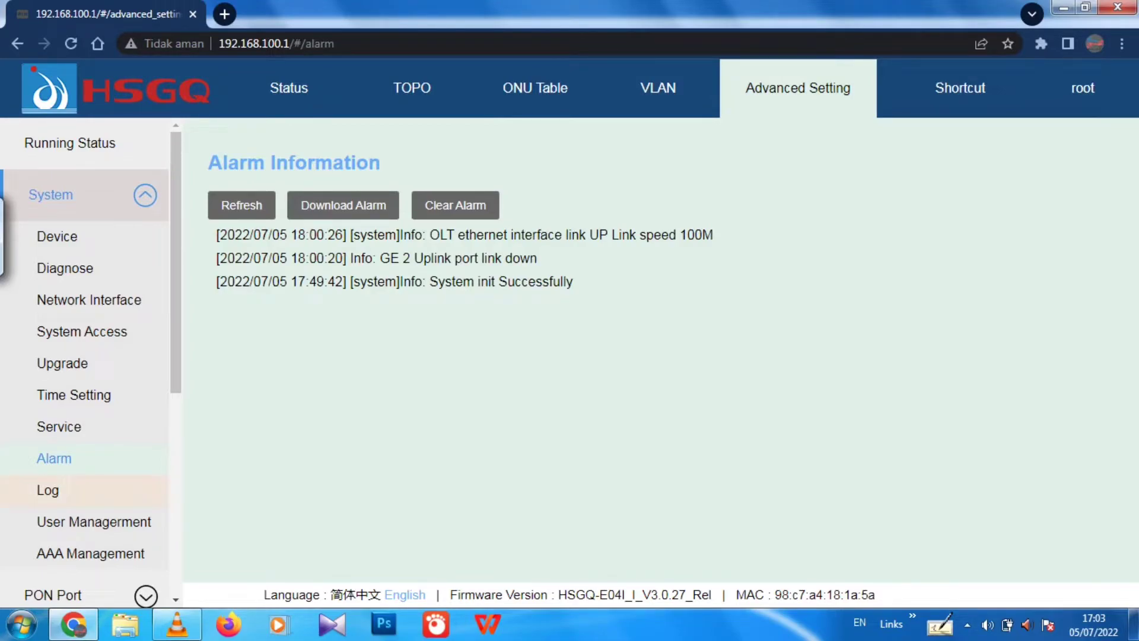
click(47, 490)
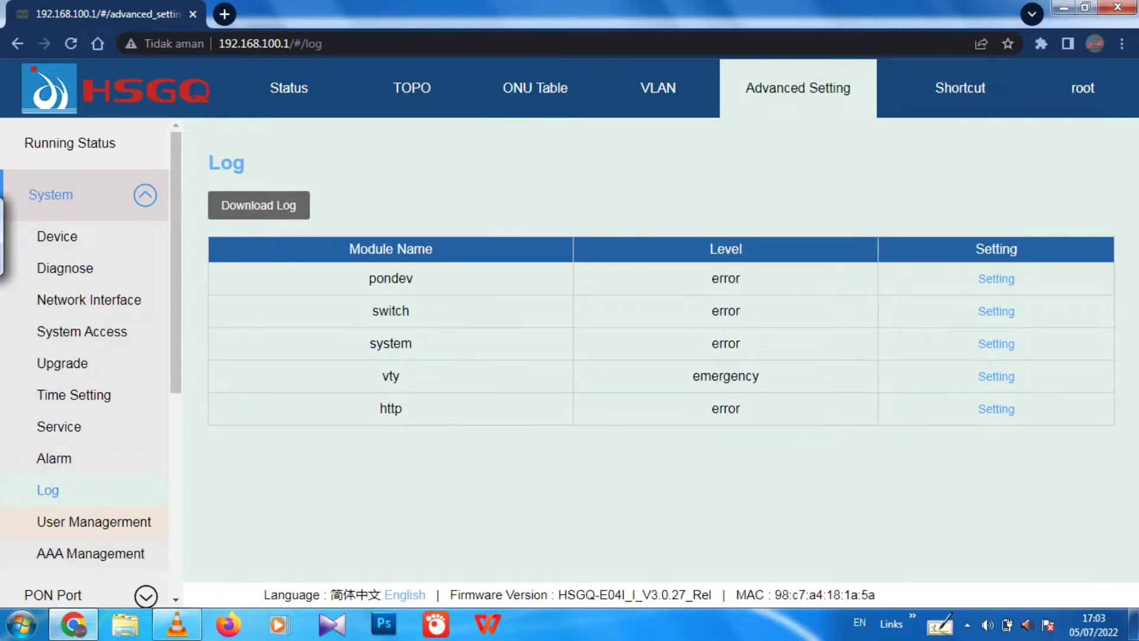
click(94, 521)
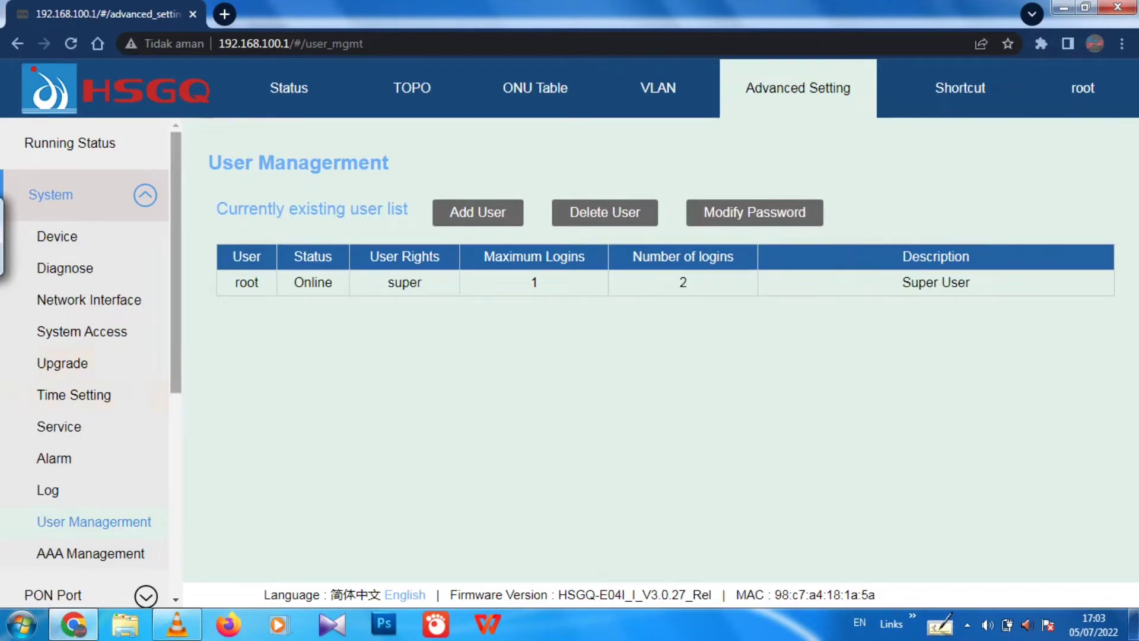
Step: Examine the AAA management settings, including the Radius and Tacacs+ server sections
scroll(89, 356, down, 2)
scroll(89, 356, down, 2)
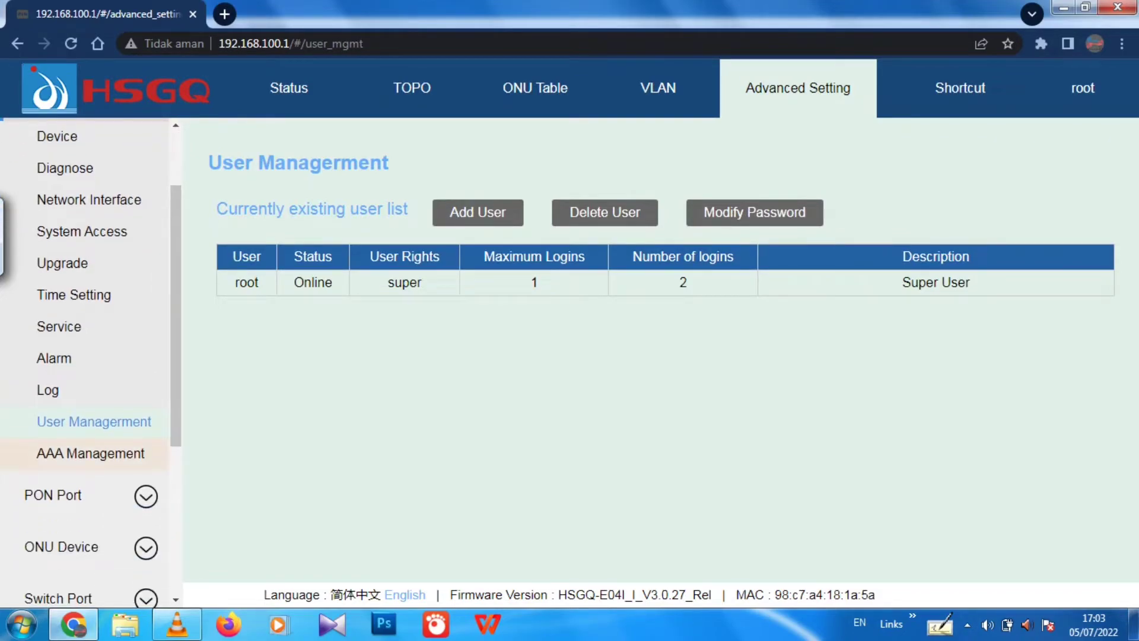
click(90, 453)
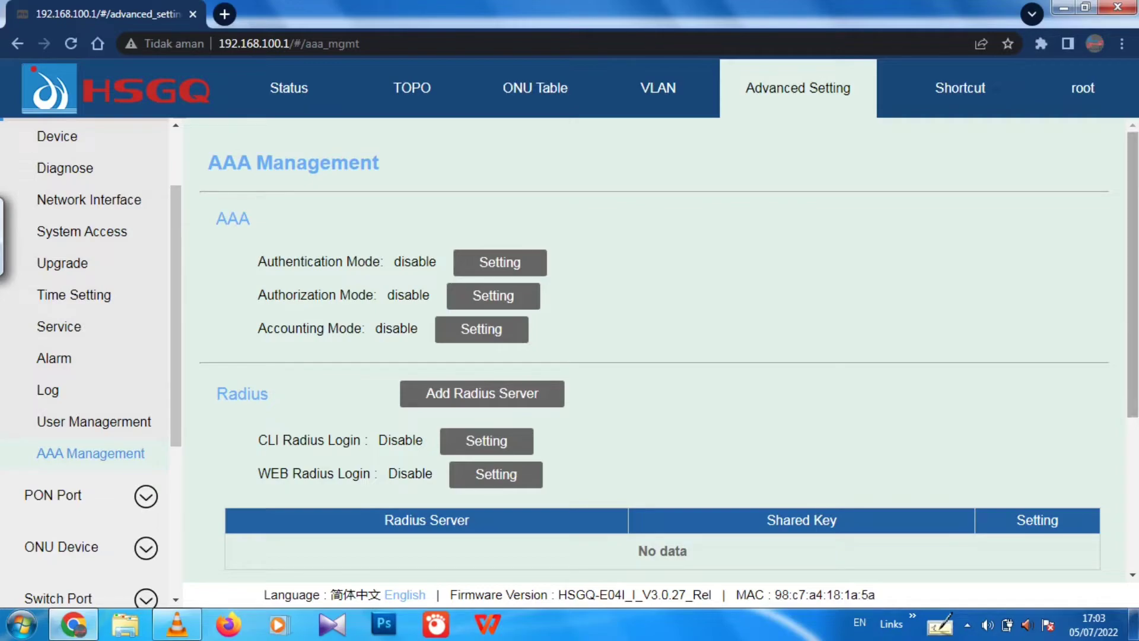
scroll(669, 351, down, 4)
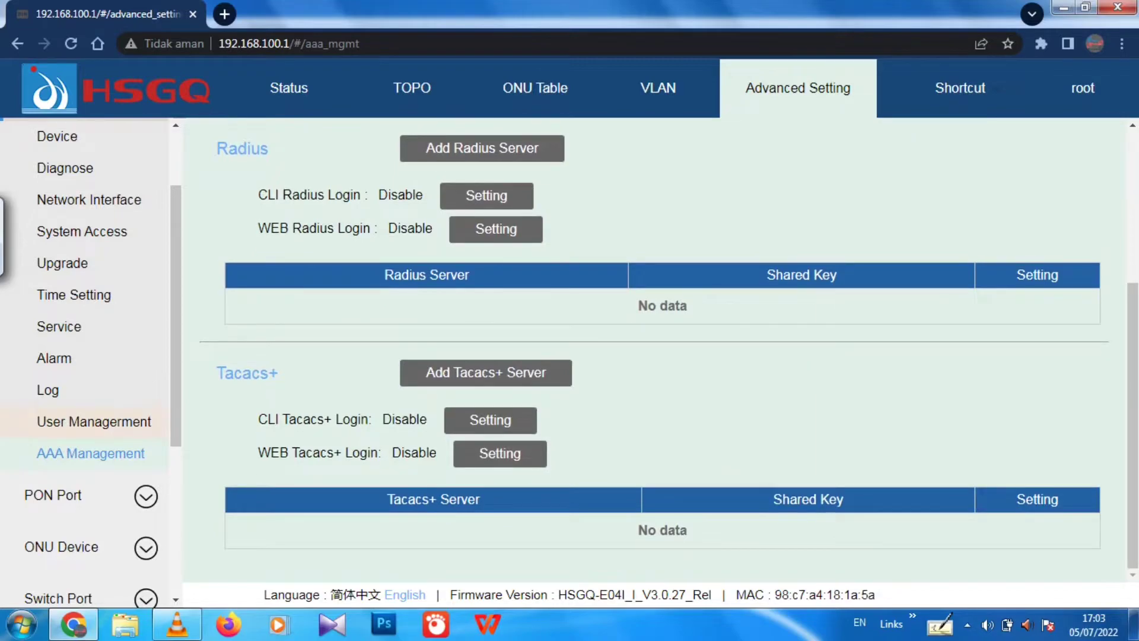
Step: View the PON port's ONU deny list, upstream bandwidth and PON setting pages
scroll(89, 385, down, 3)
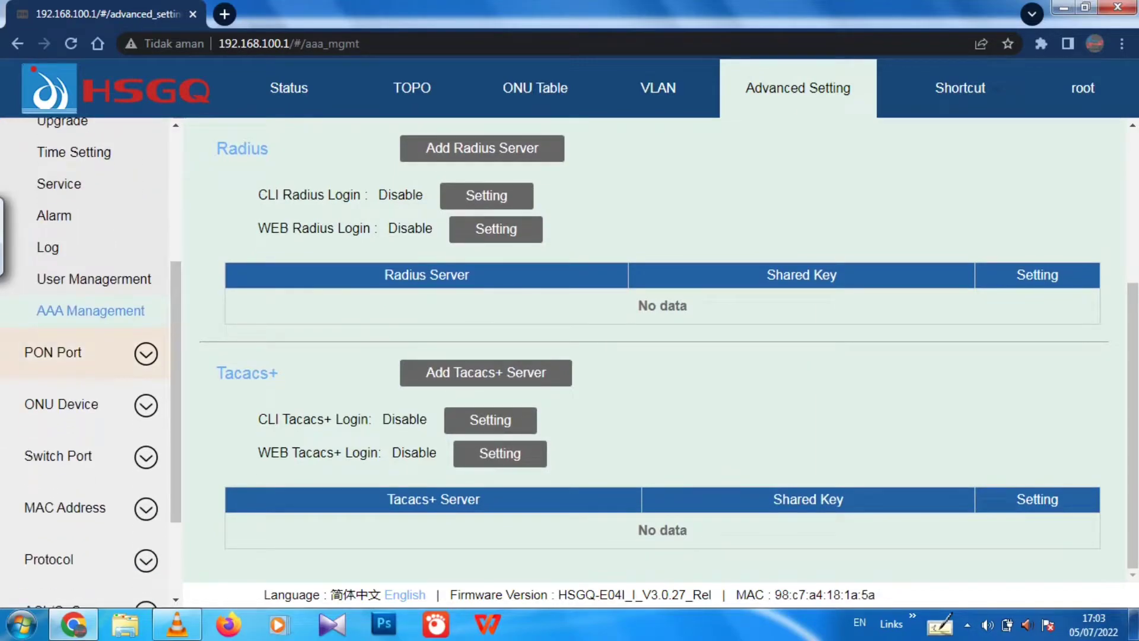
click(89, 344)
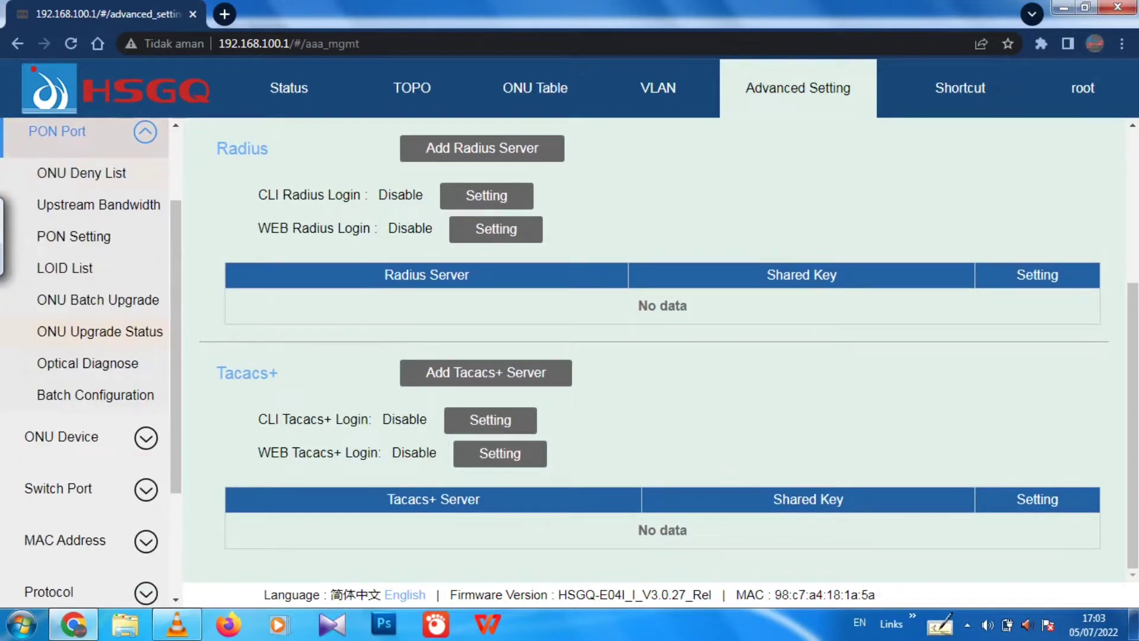
click(82, 173)
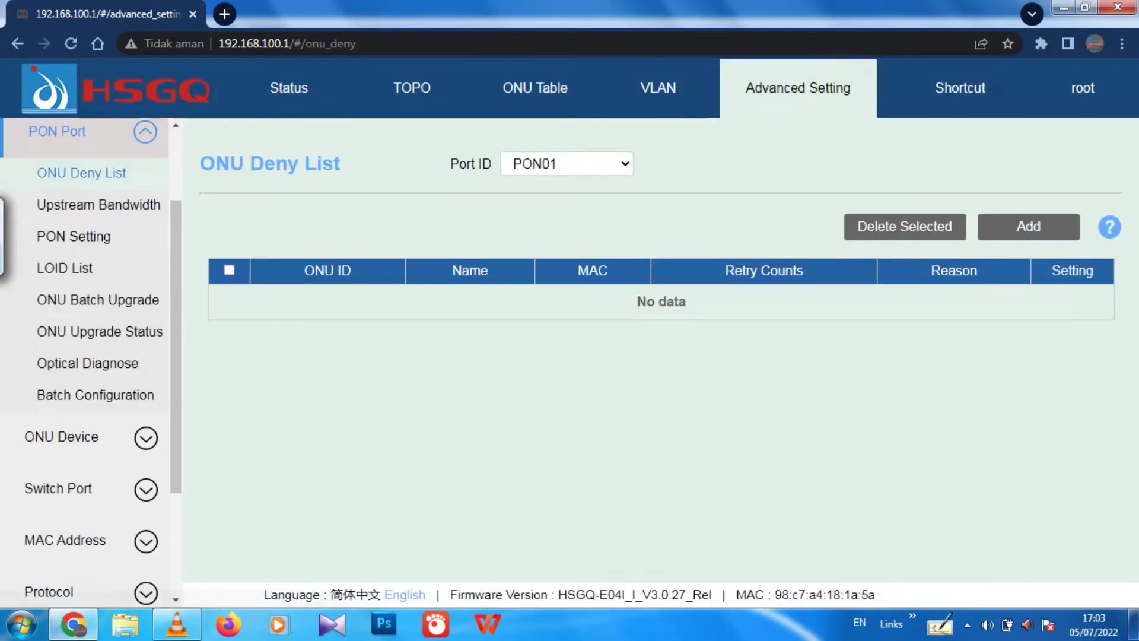
click(98, 206)
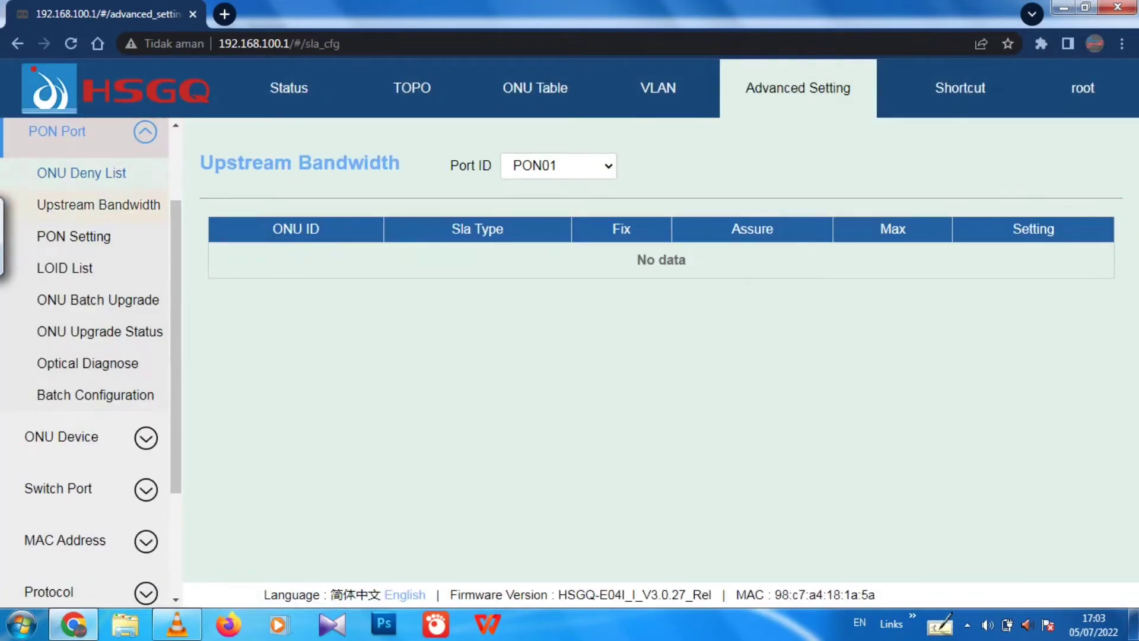
click(73, 236)
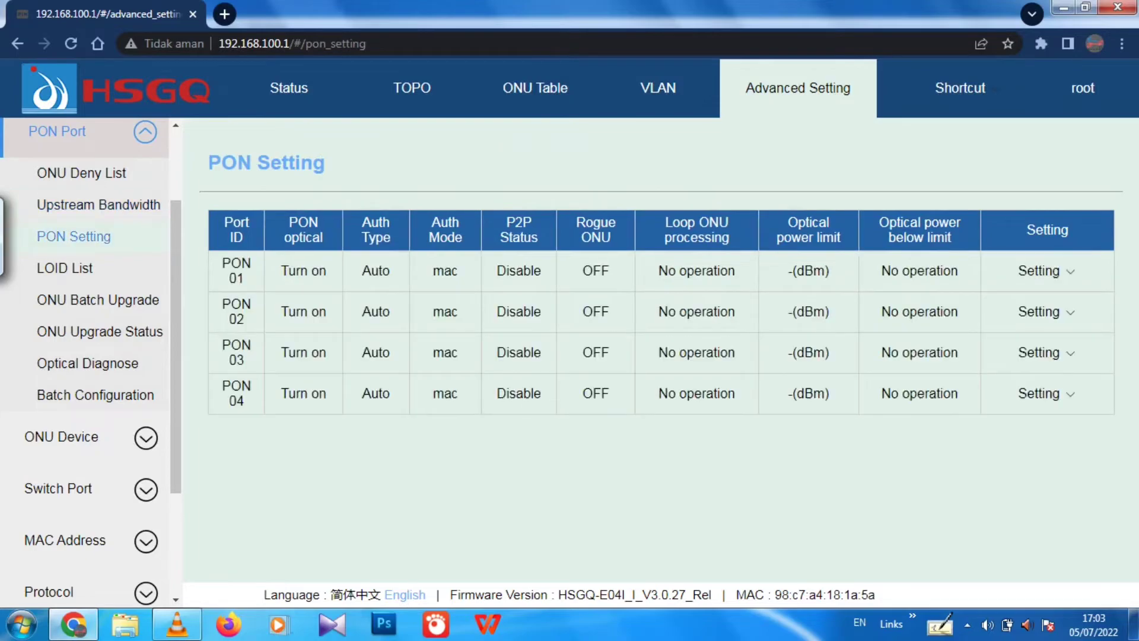
Step: View the PON port's LOID list, ONU batch upgrade, ONU upgrade status, optical diagnose and batch configuration pages
click(65, 268)
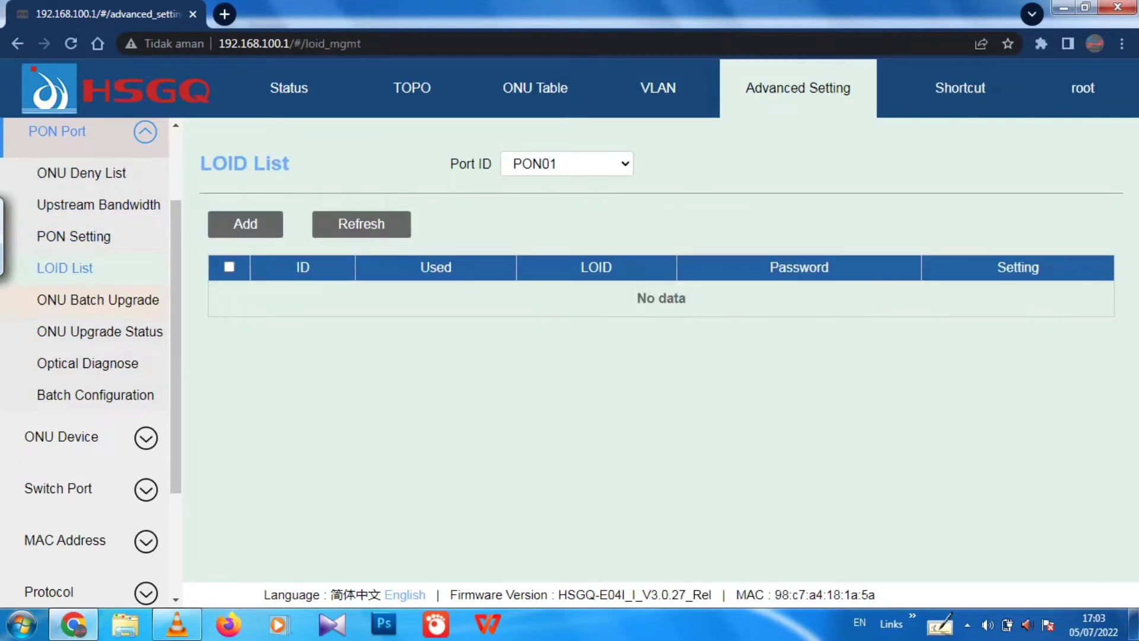
click(98, 299)
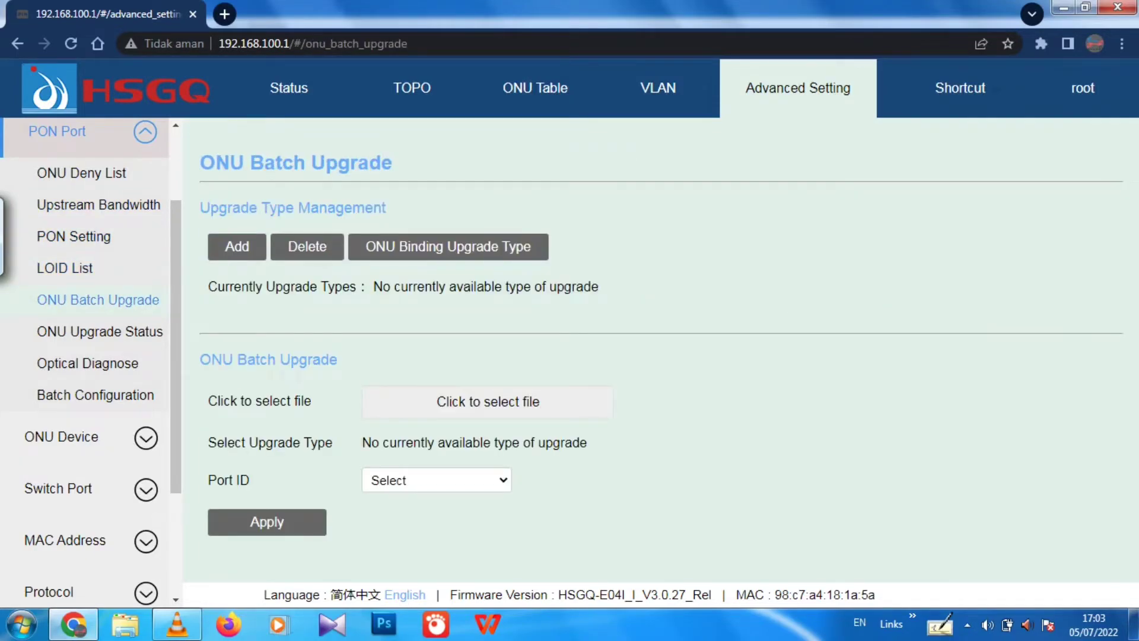
click(99, 332)
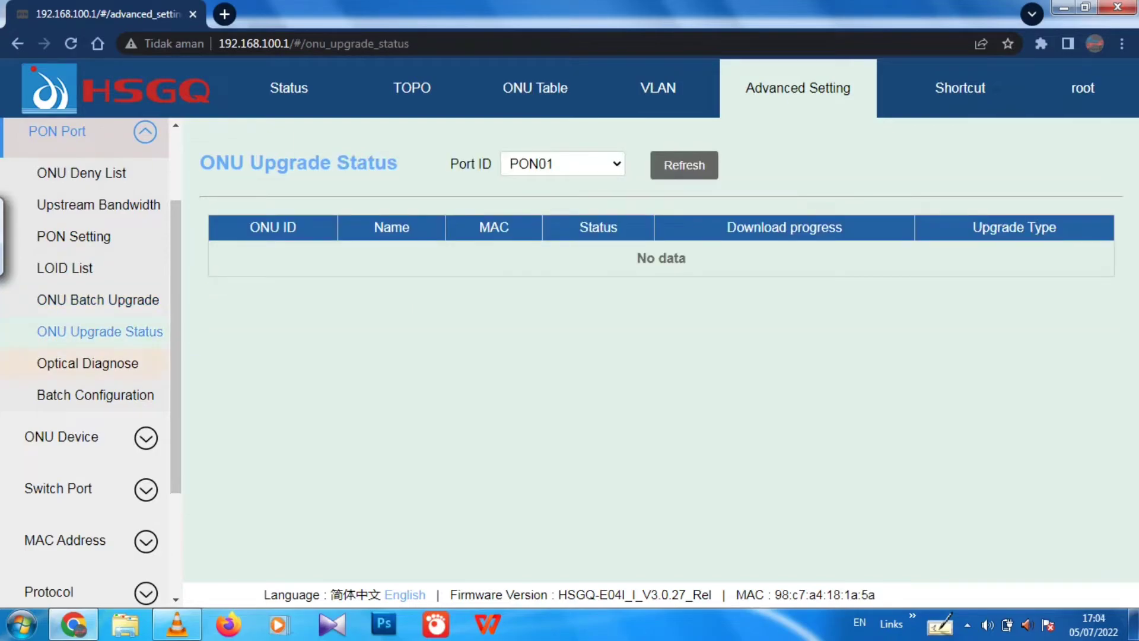
click(88, 363)
click(95, 395)
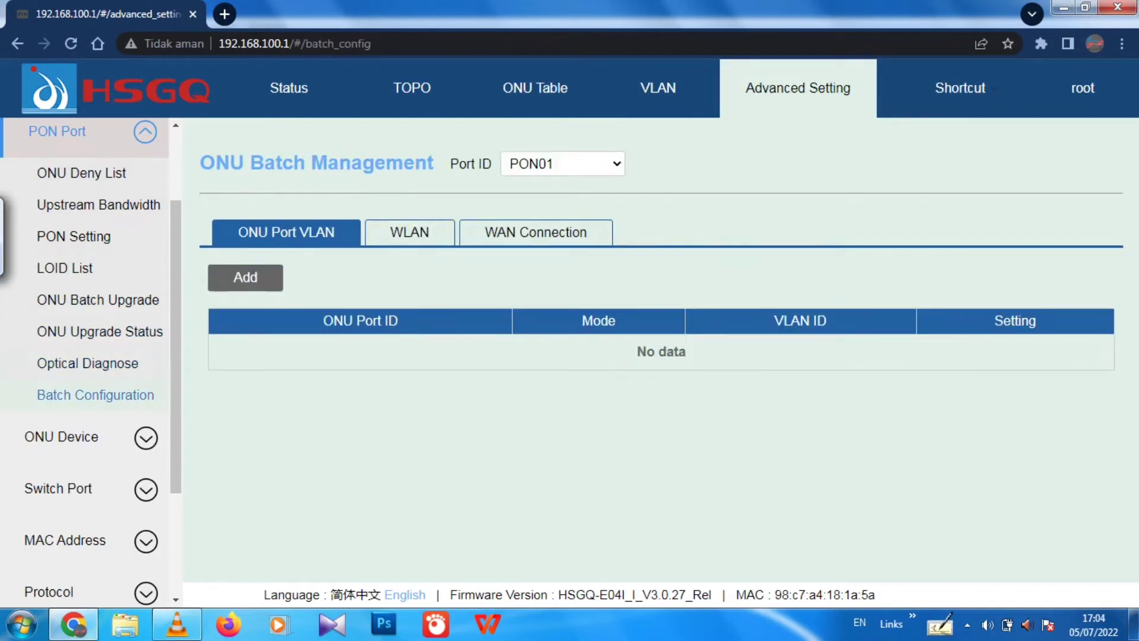
Step: View the ONU device pages for basic info, port config, multicast and performance on PON01
click(61, 436)
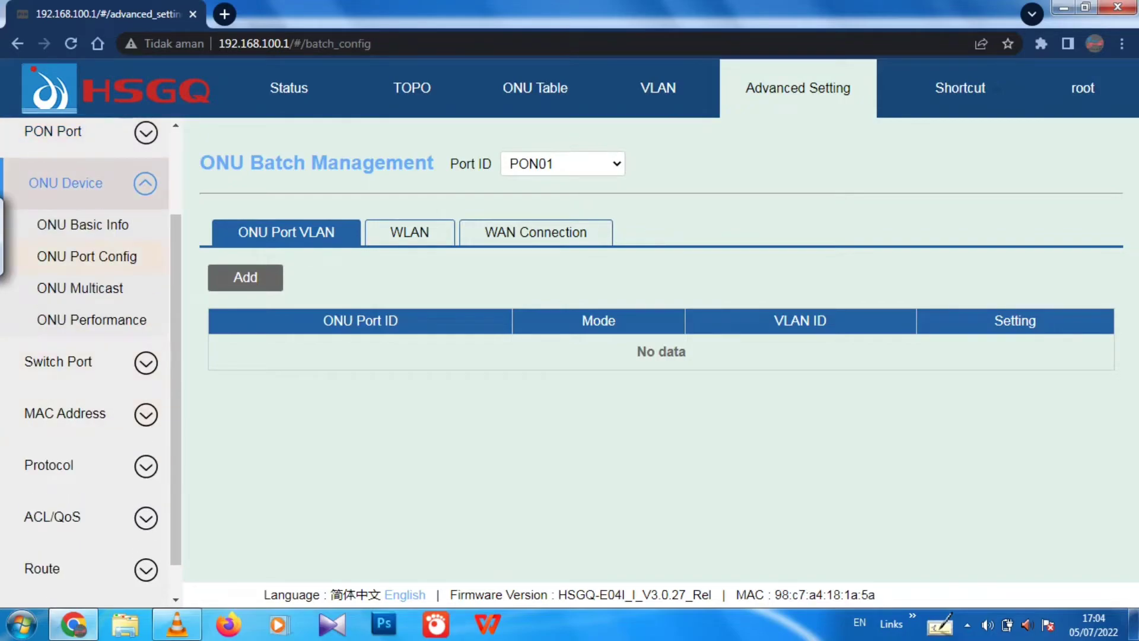
click(83, 225)
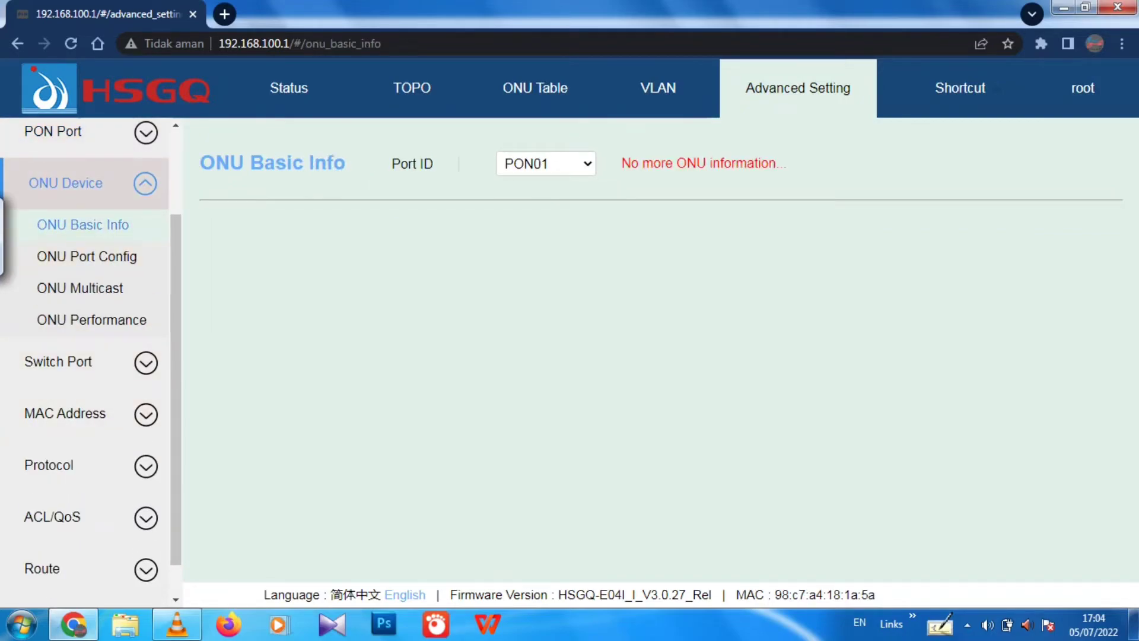
click(87, 256)
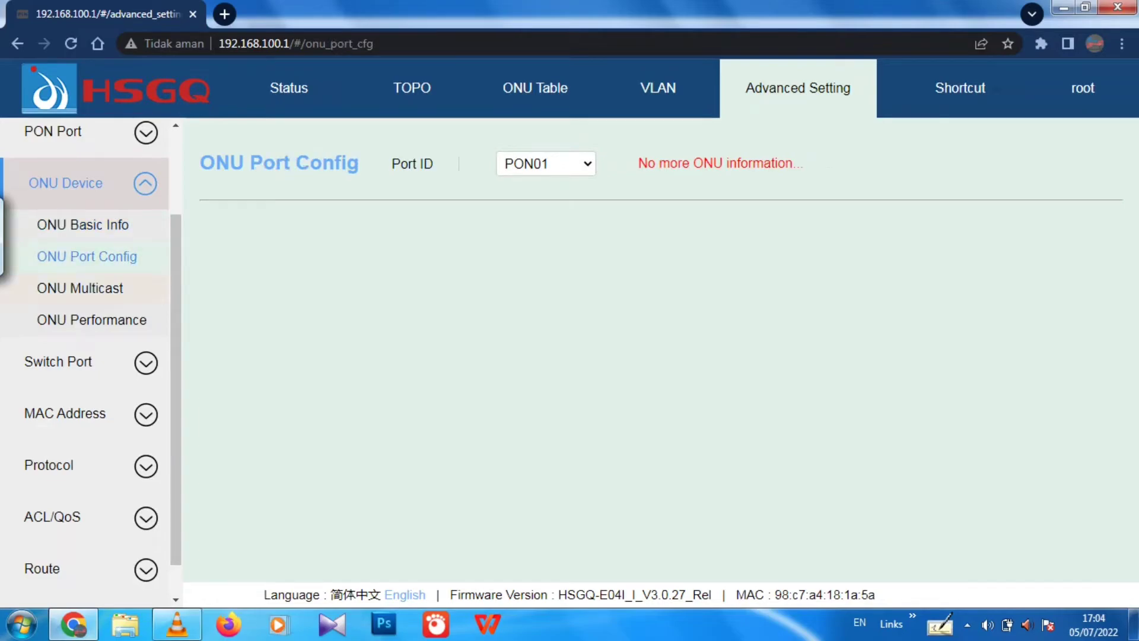
click(80, 288)
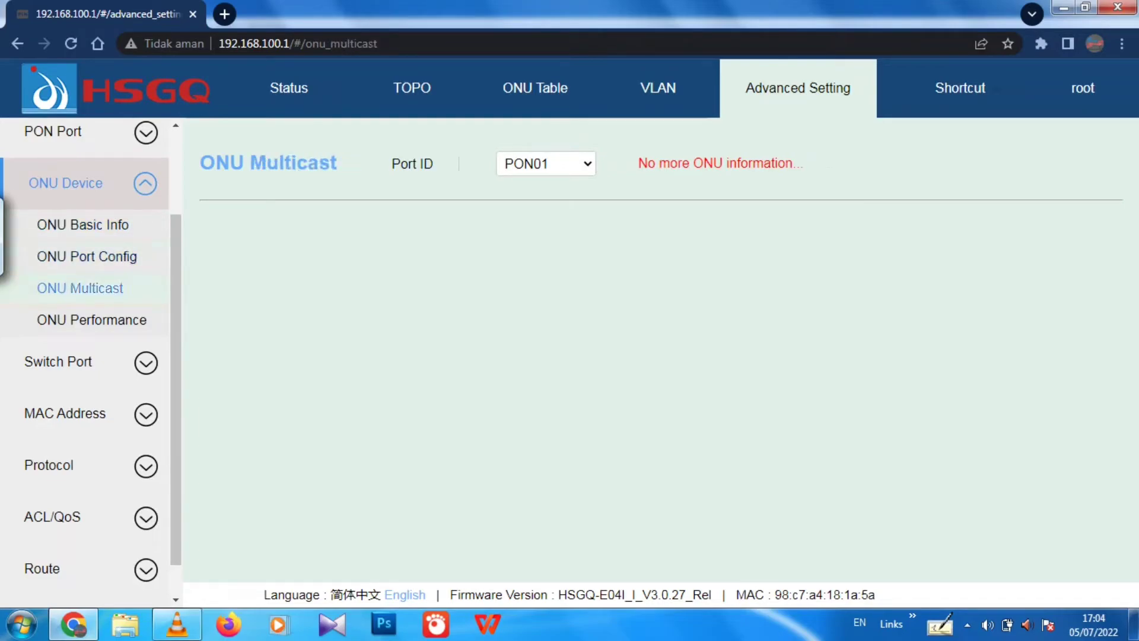
click(92, 320)
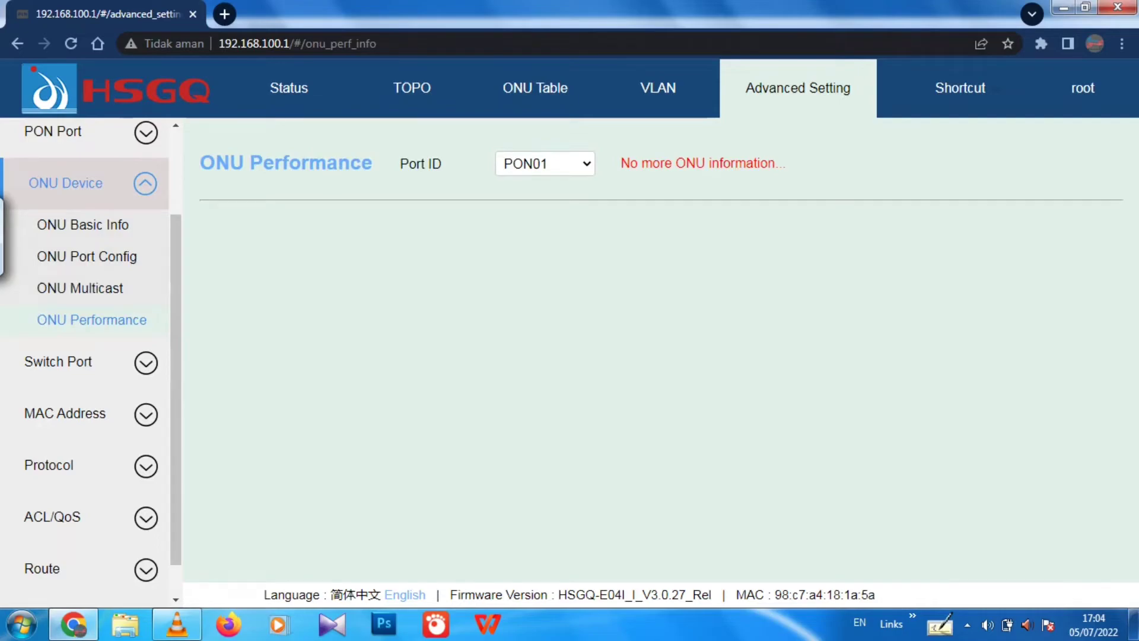
Step: Examine the switch port pages, from port info, optical diagnose and performance through storm control, mirror and loop detection to port group
click(58, 361)
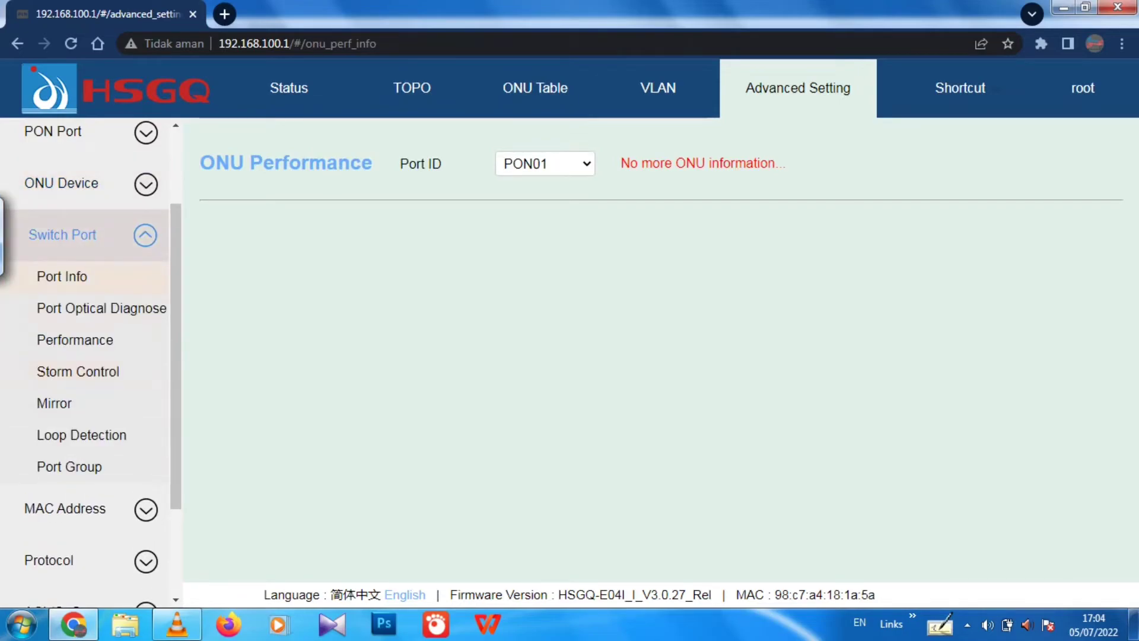
click(61, 276)
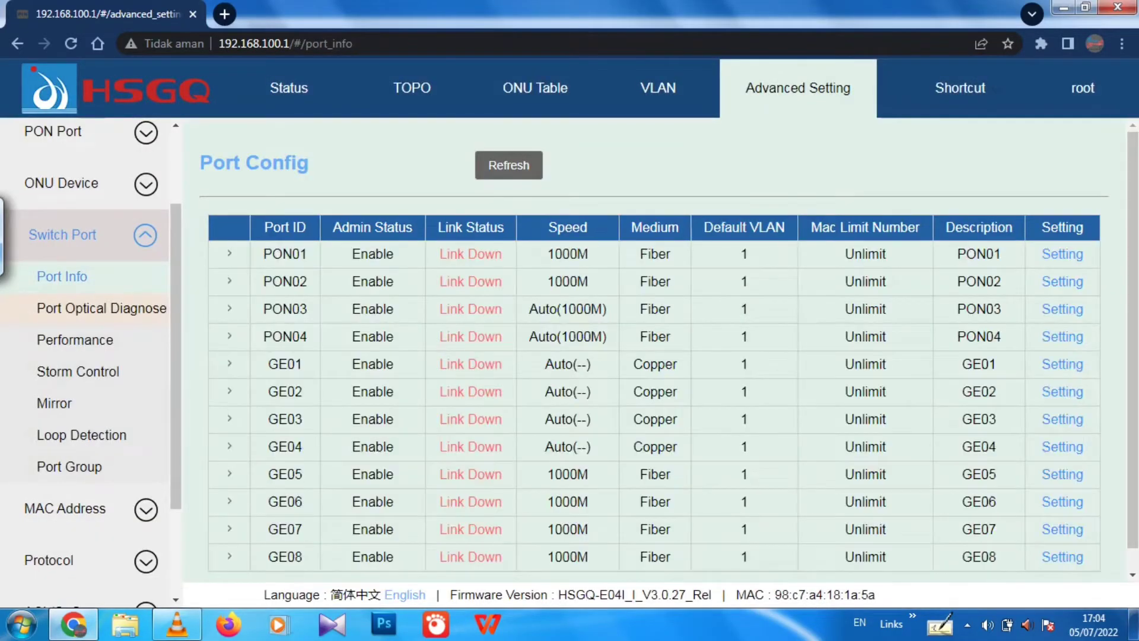
click(101, 308)
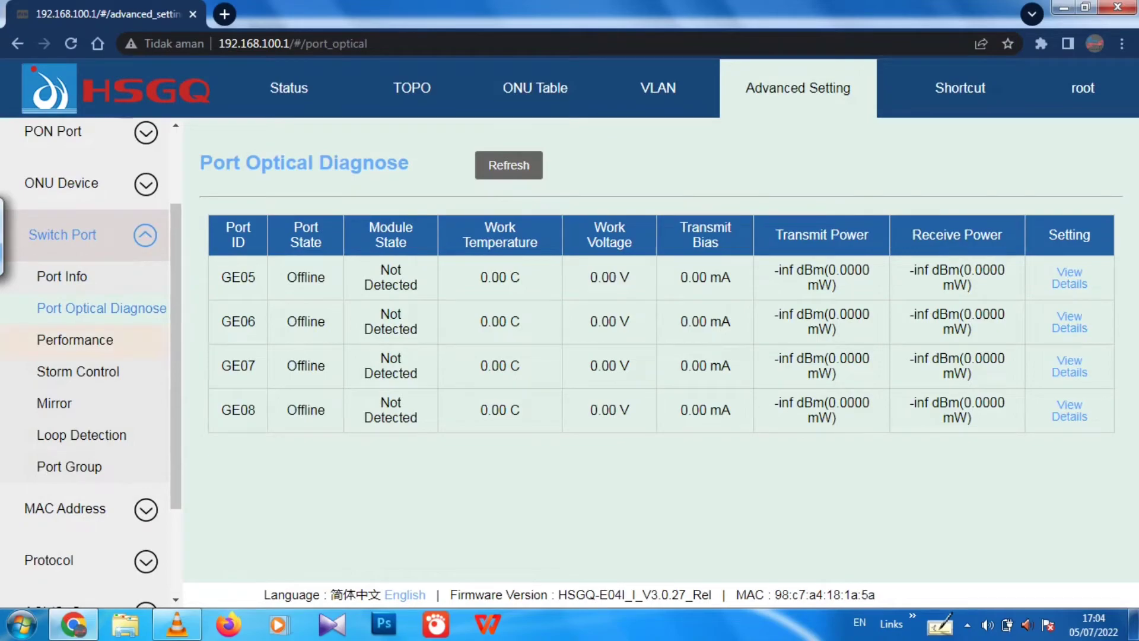
click(75, 339)
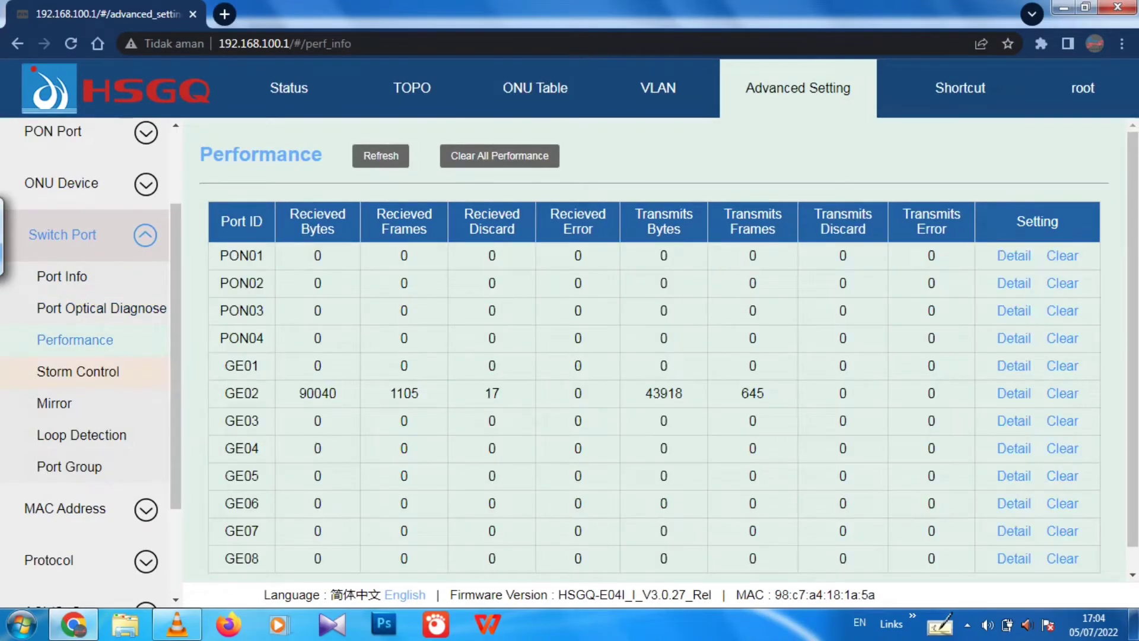
click(78, 371)
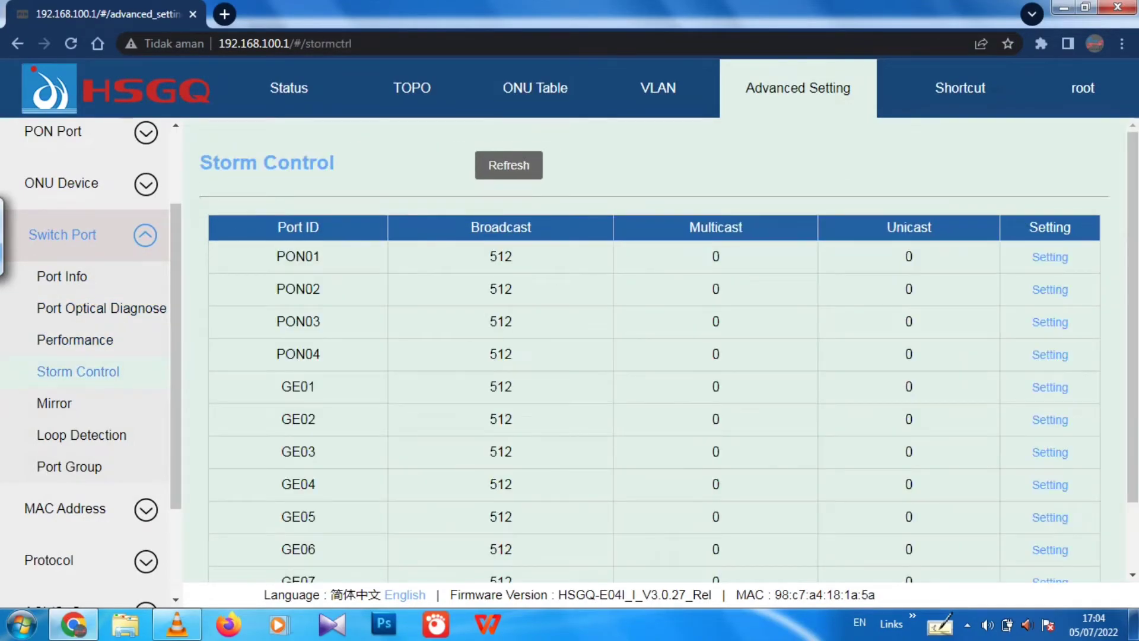
click(54, 402)
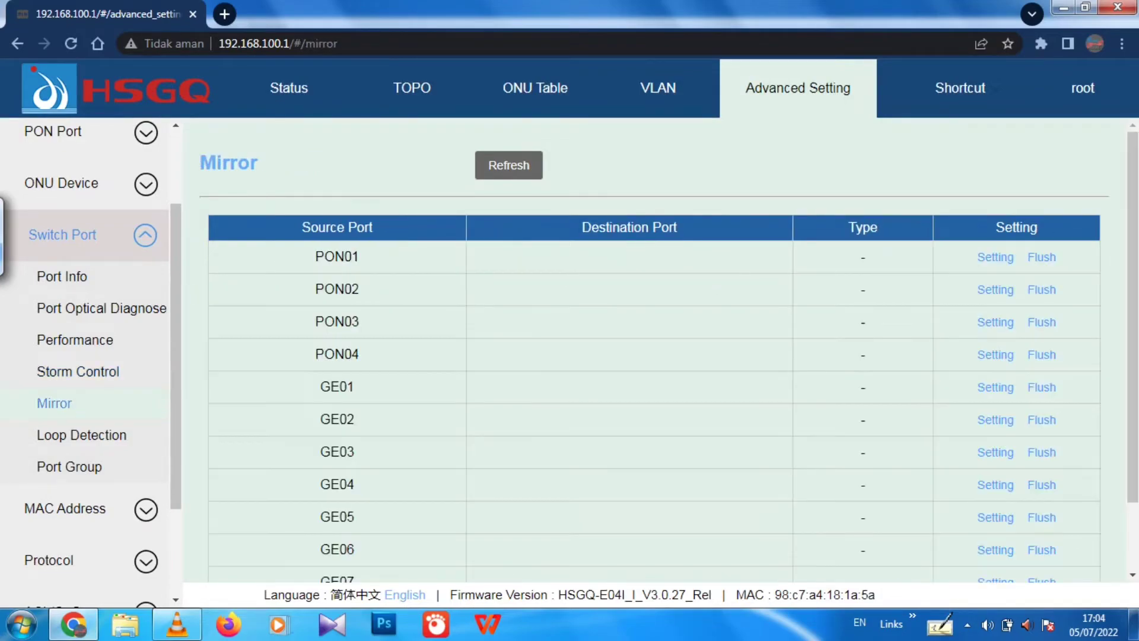
click(81, 434)
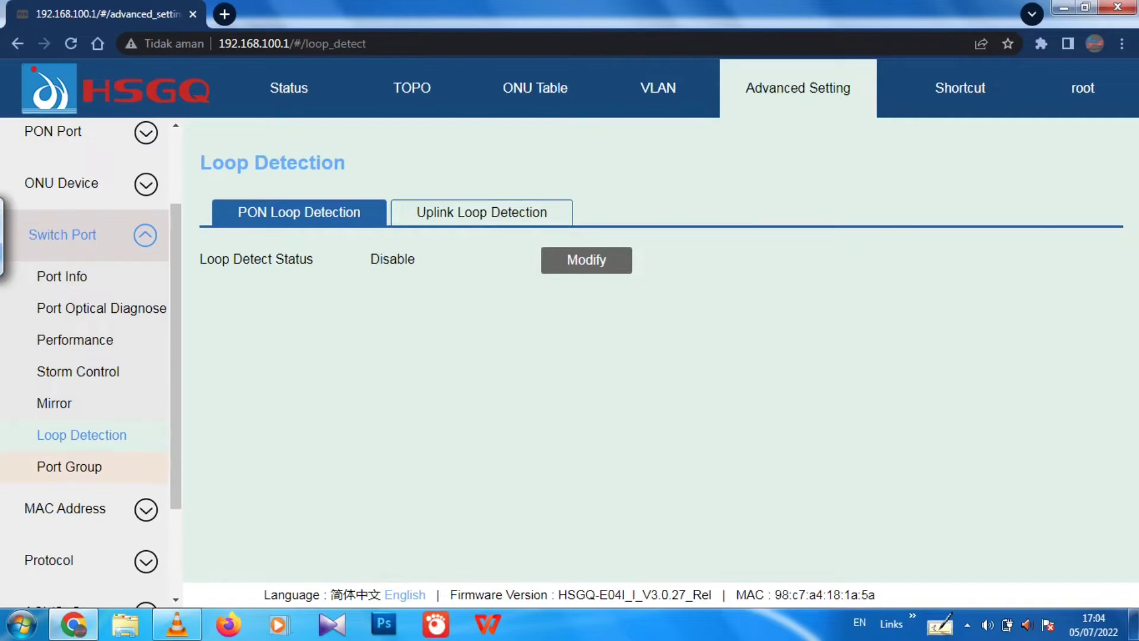
click(69, 467)
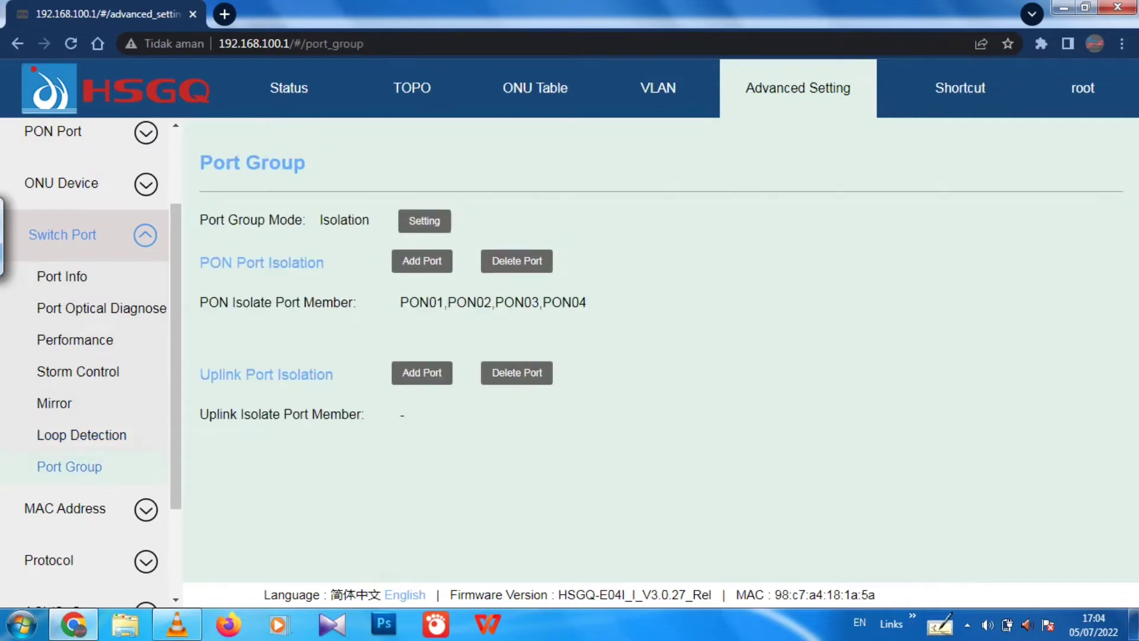
Step: View the MAC address table and the PON MAC table
click(89, 509)
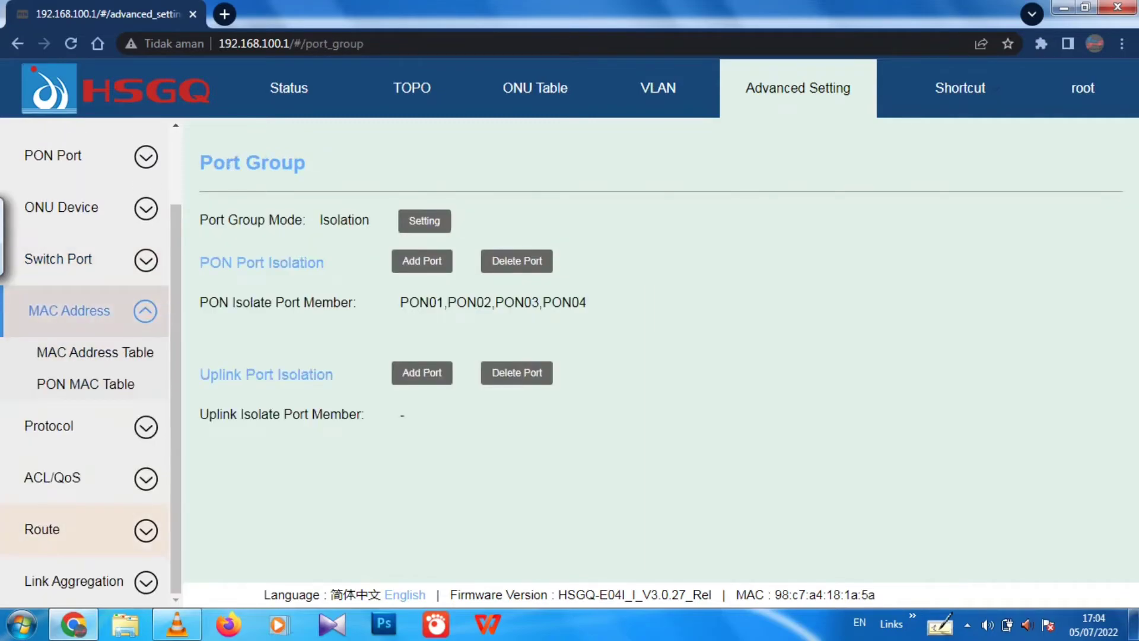
click(95, 352)
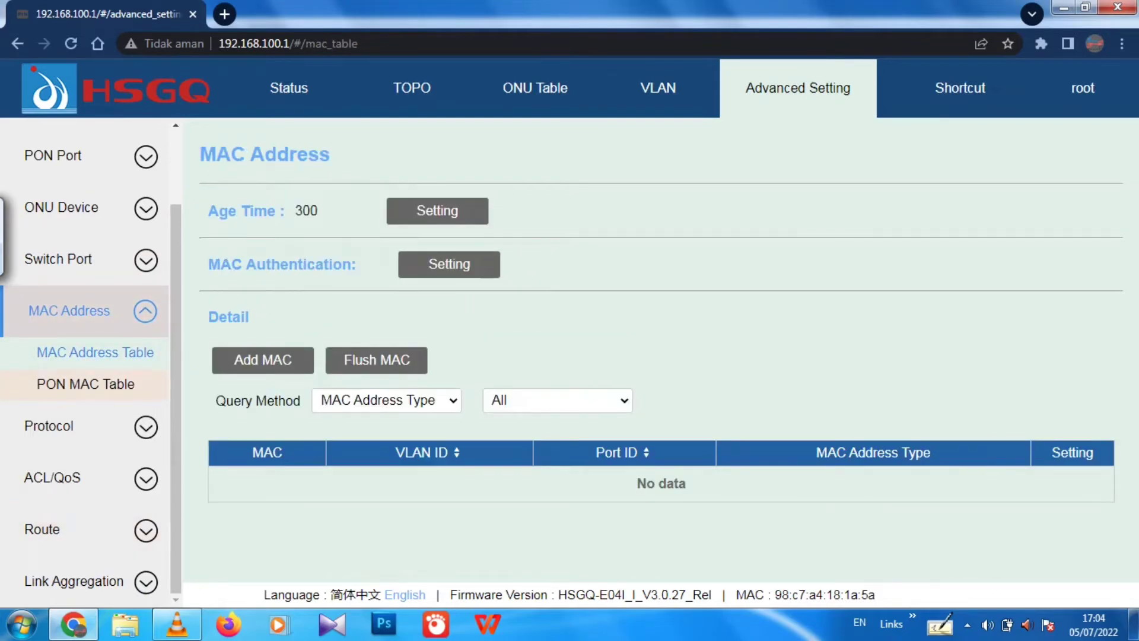
click(85, 384)
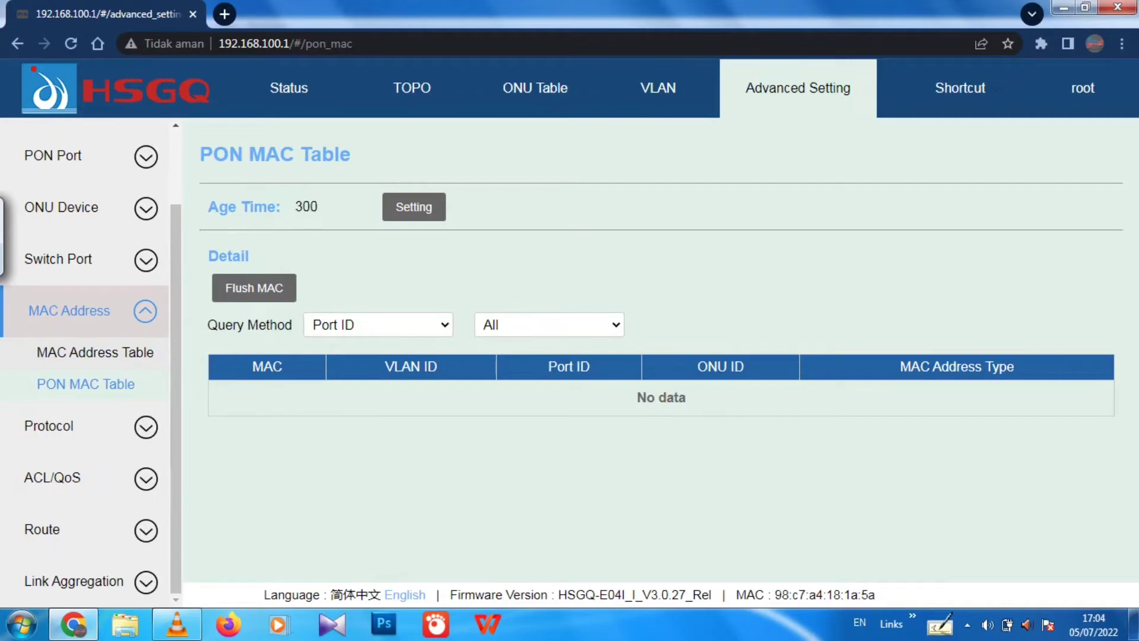
Step: View the protocol pages for RSTP, IGMP, DHCP, DHCPv6 and MSTP
click(49, 426)
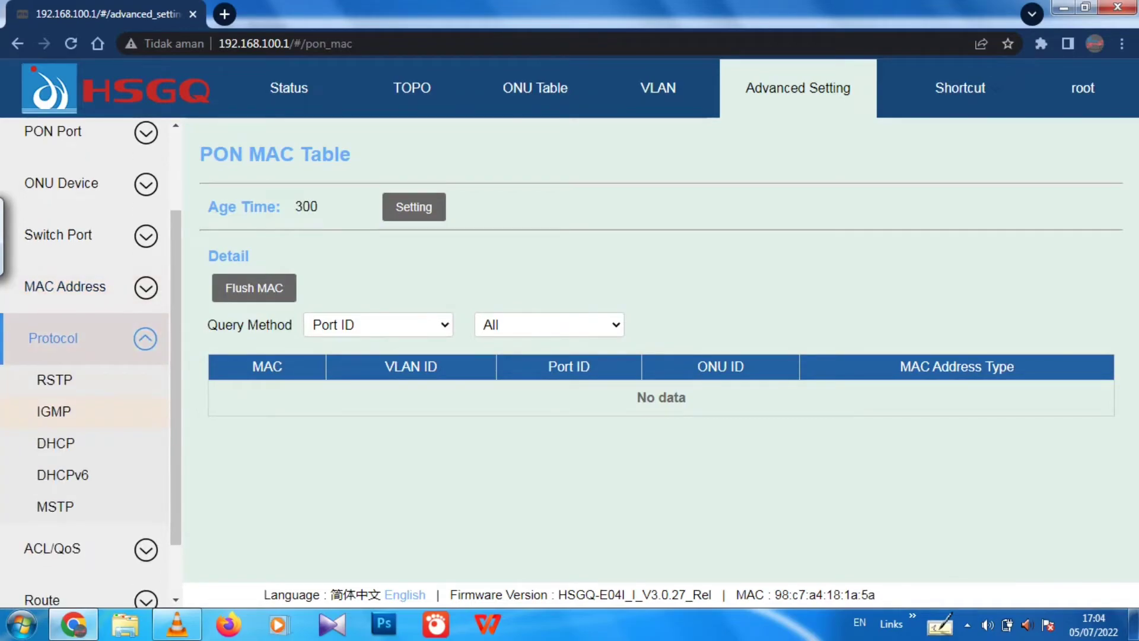
click(55, 380)
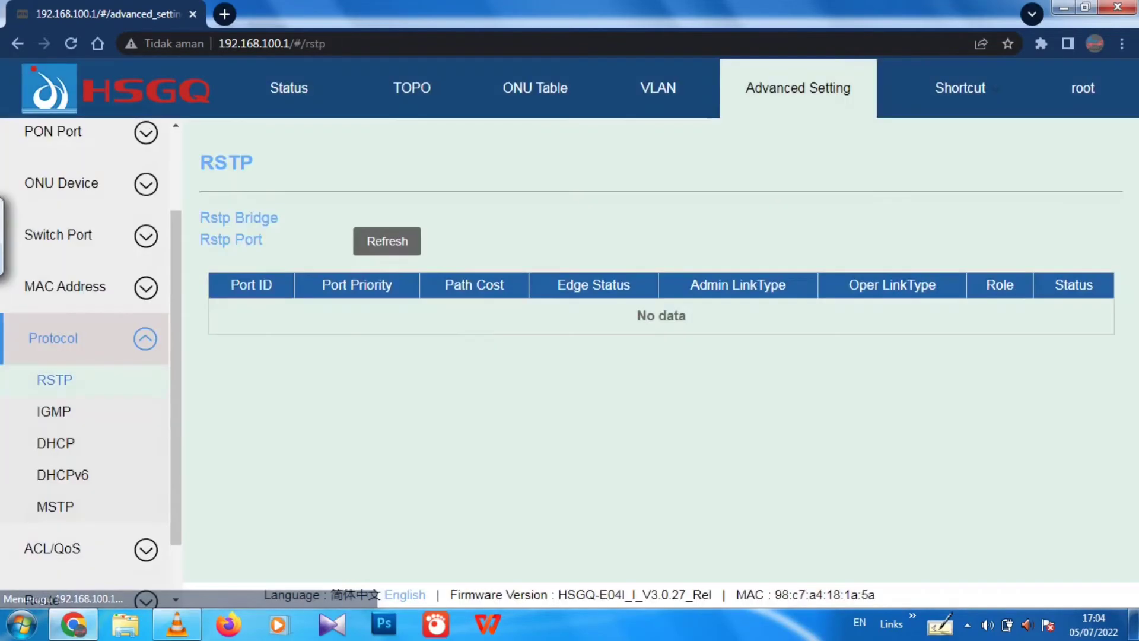
click(53, 411)
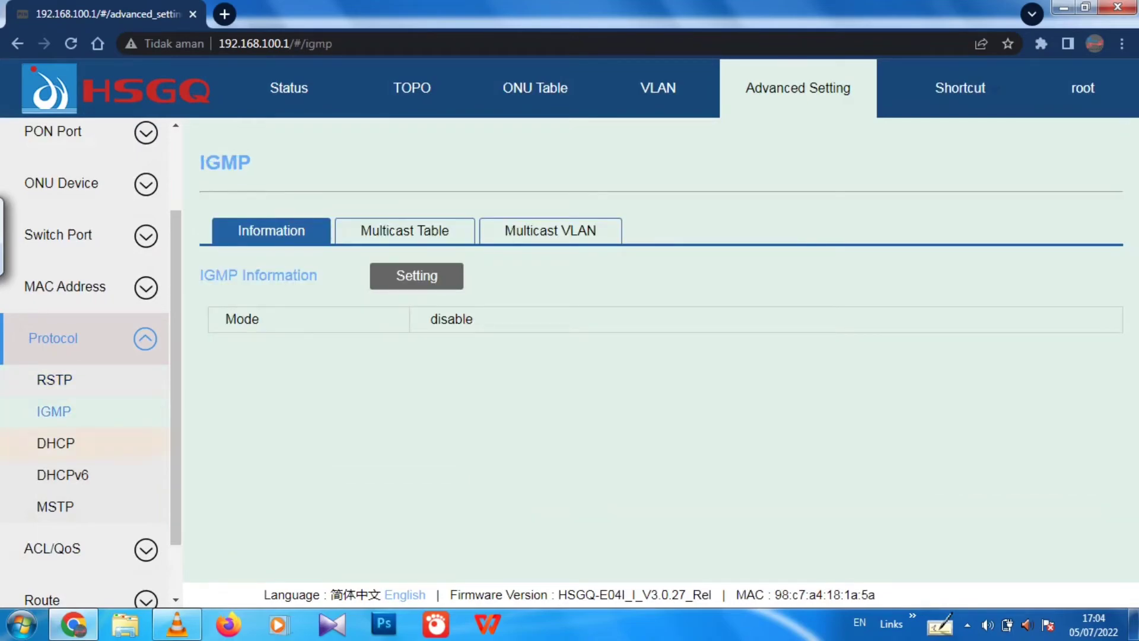
click(56, 443)
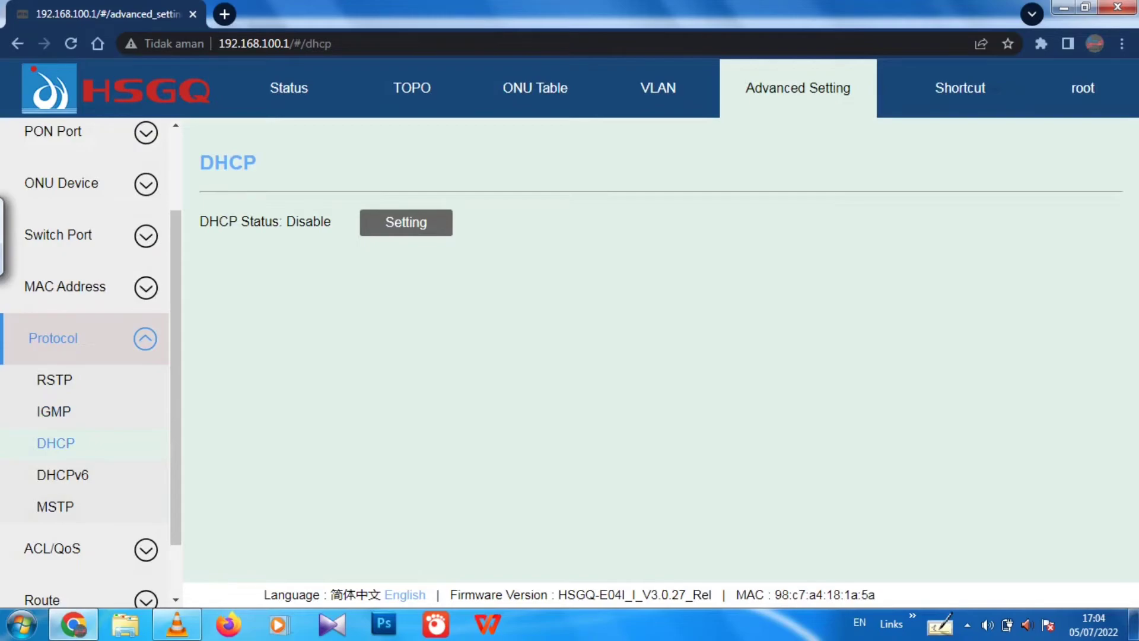
click(62, 475)
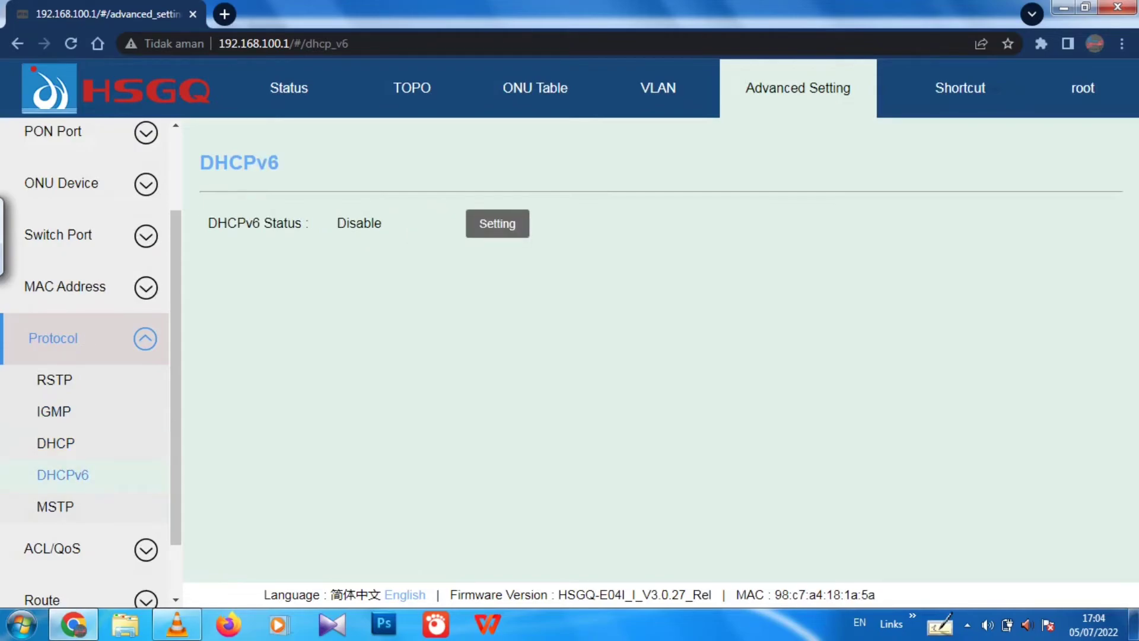
click(56, 506)
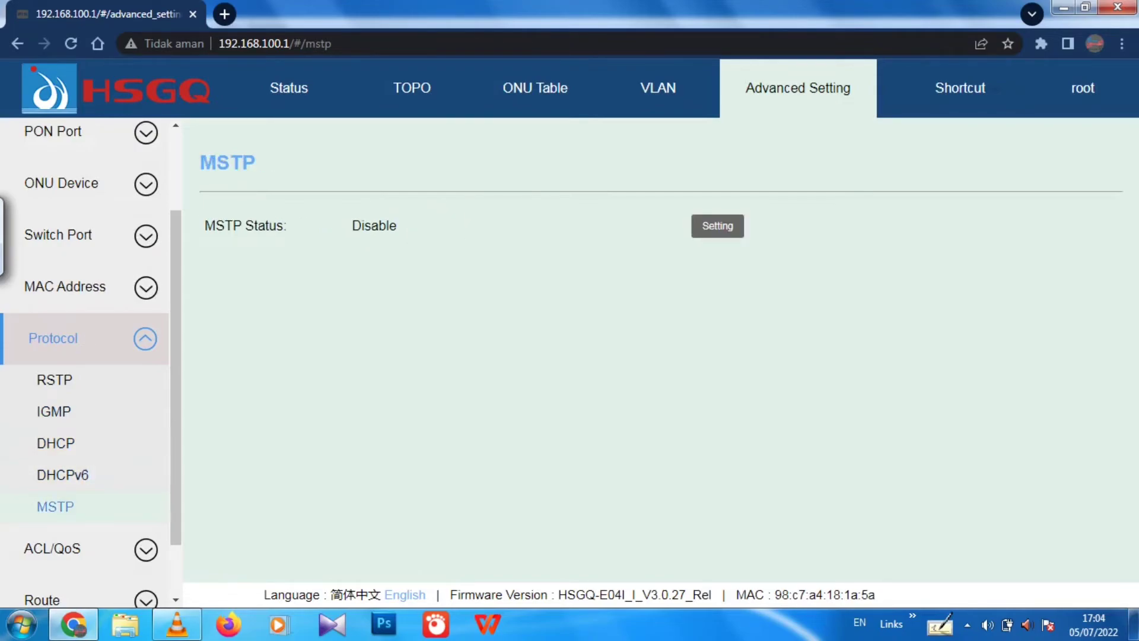
Step: Examine the ACL/QoS pages for timerange, ACL management and packet filter, and the QoS priorities and queue scheduler
scroll(86, 356, down, 1)
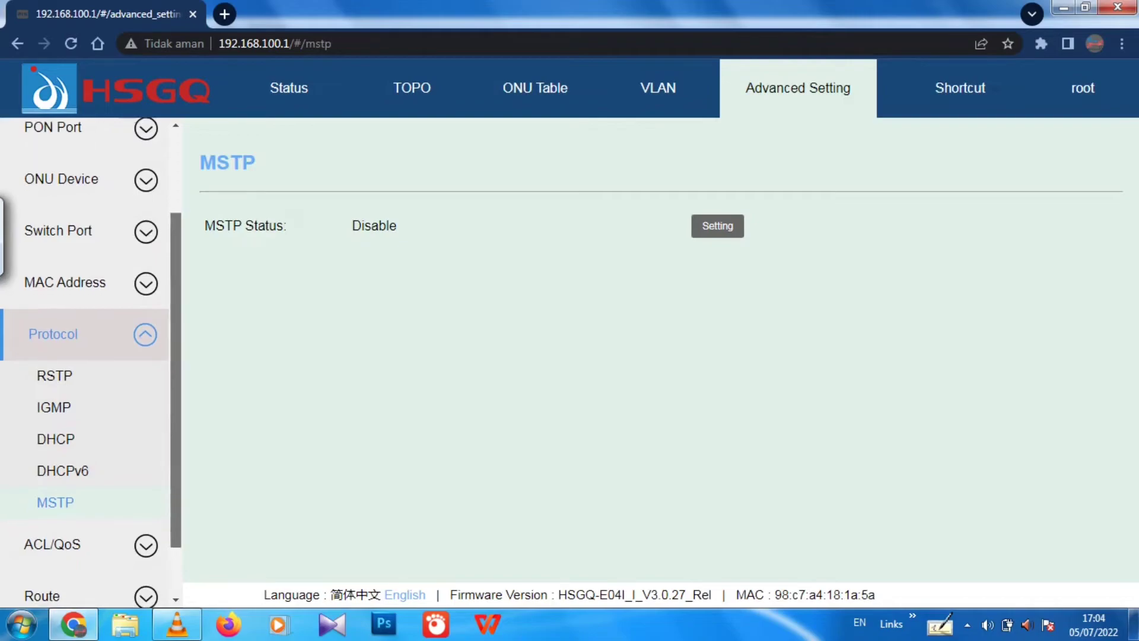
click(52, 491)
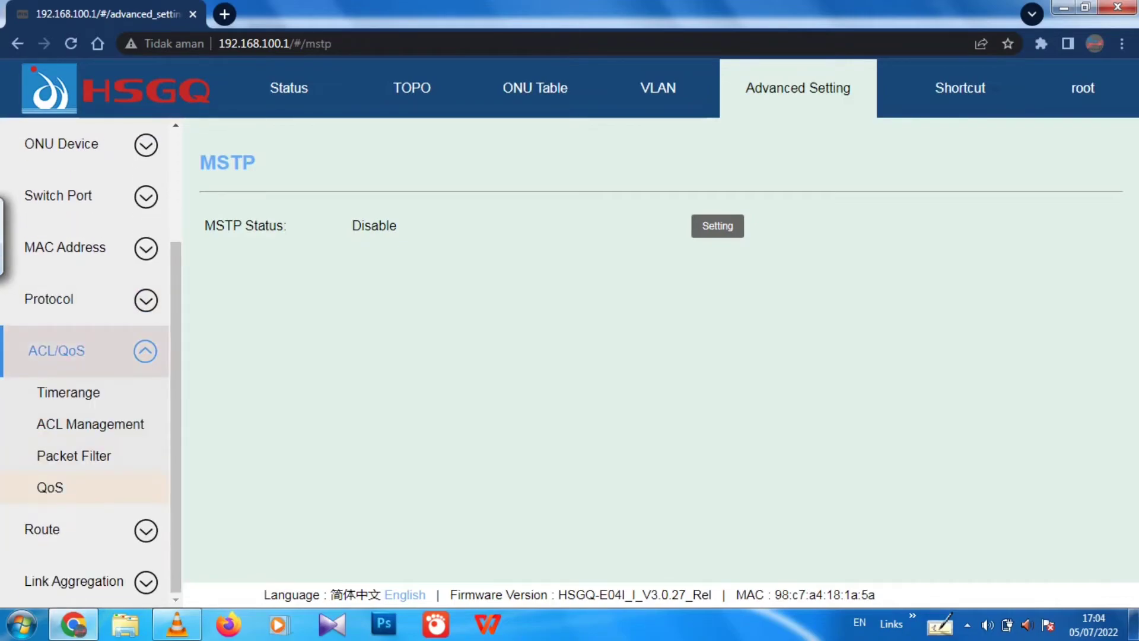
click(68, 392)
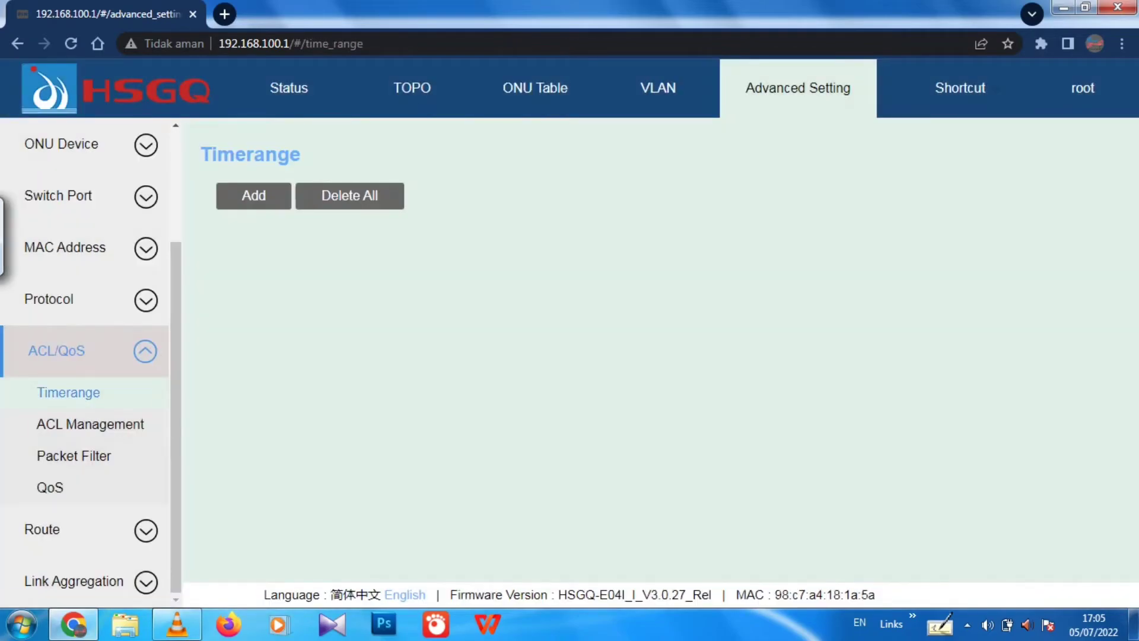
click(90, 424)
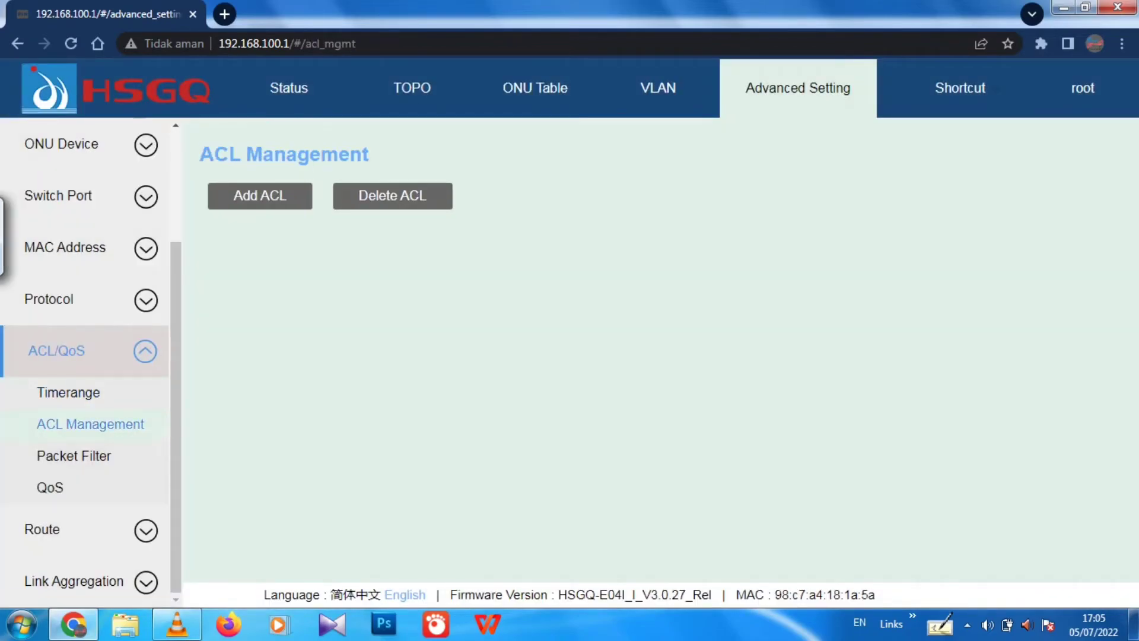
click(74, 456)
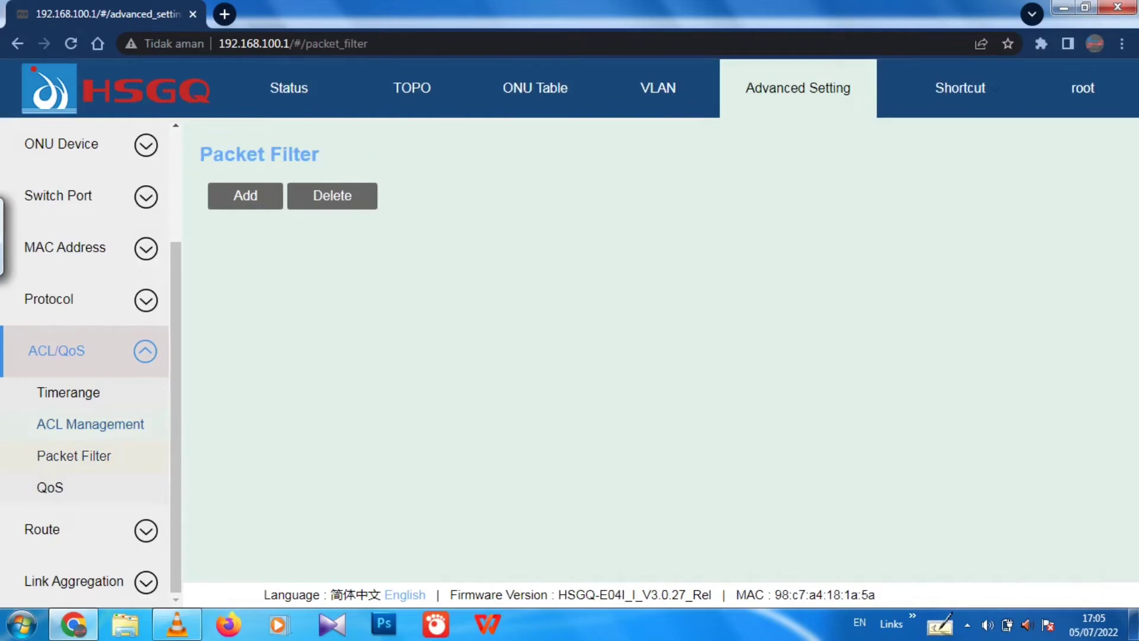
click(49, 487)
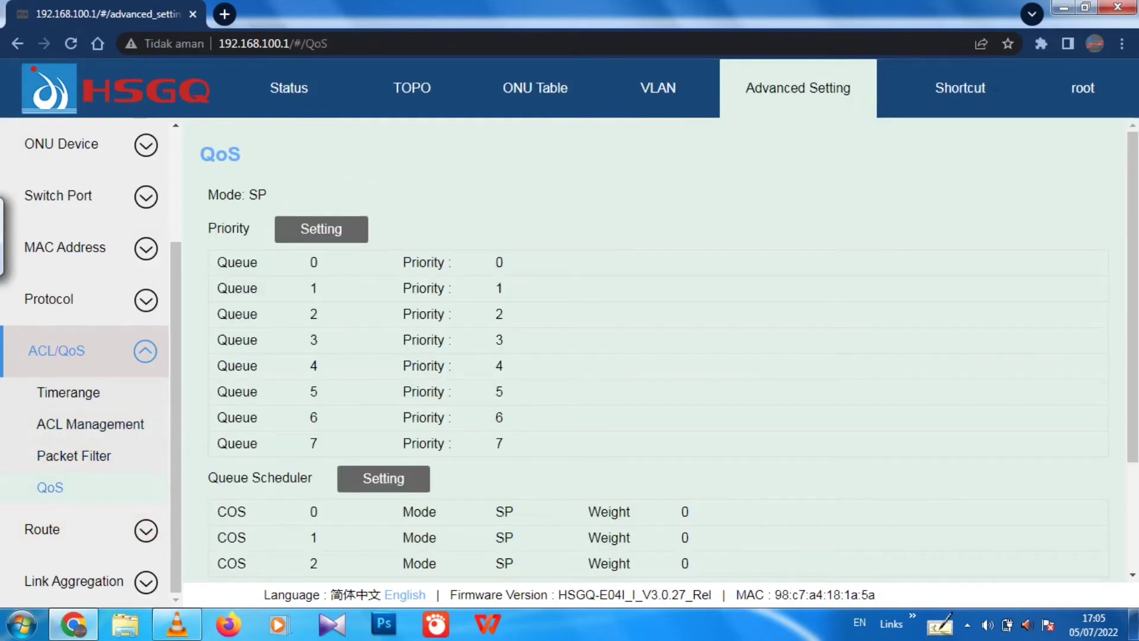
scroll(658, 348, down, 3)
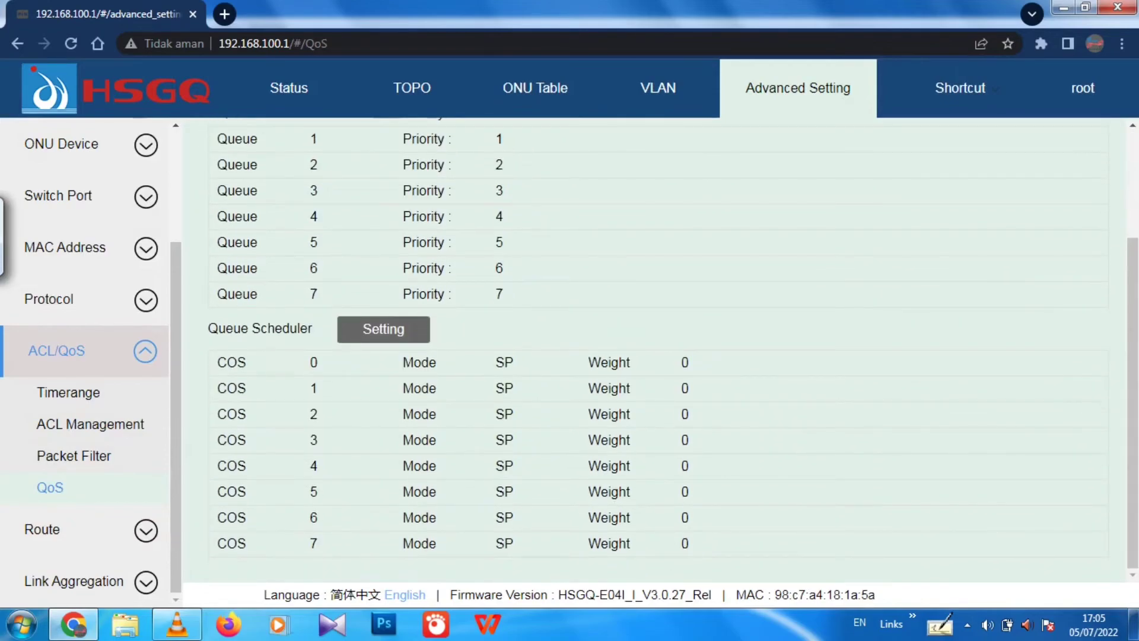
Step: View the routing pages for route management and the ARP table
click(84, 530)
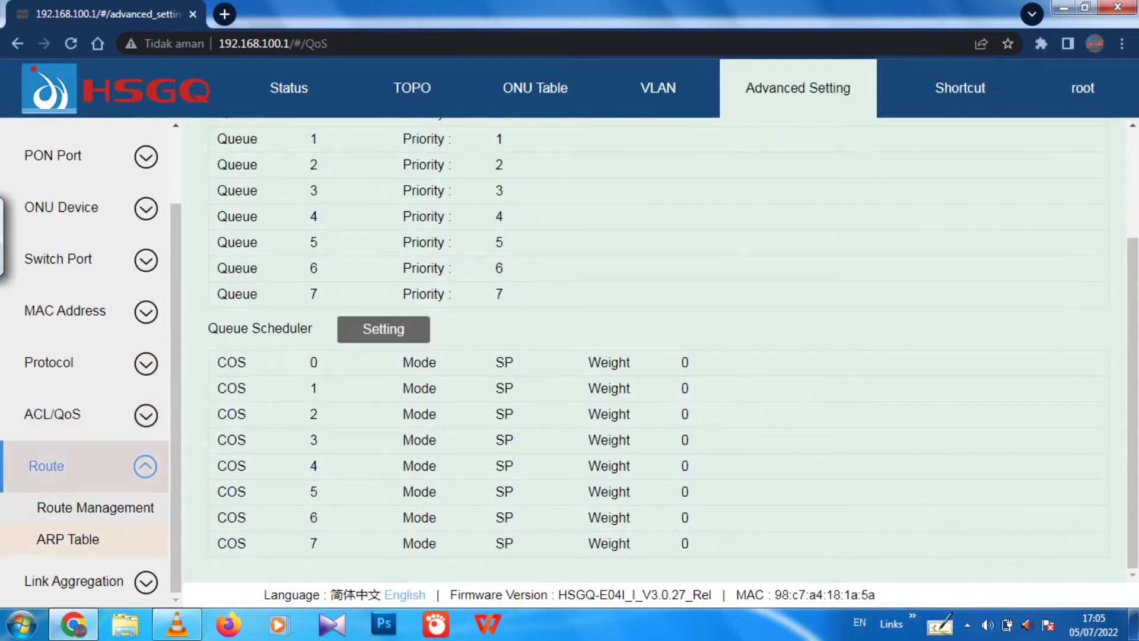
click(95, 507)
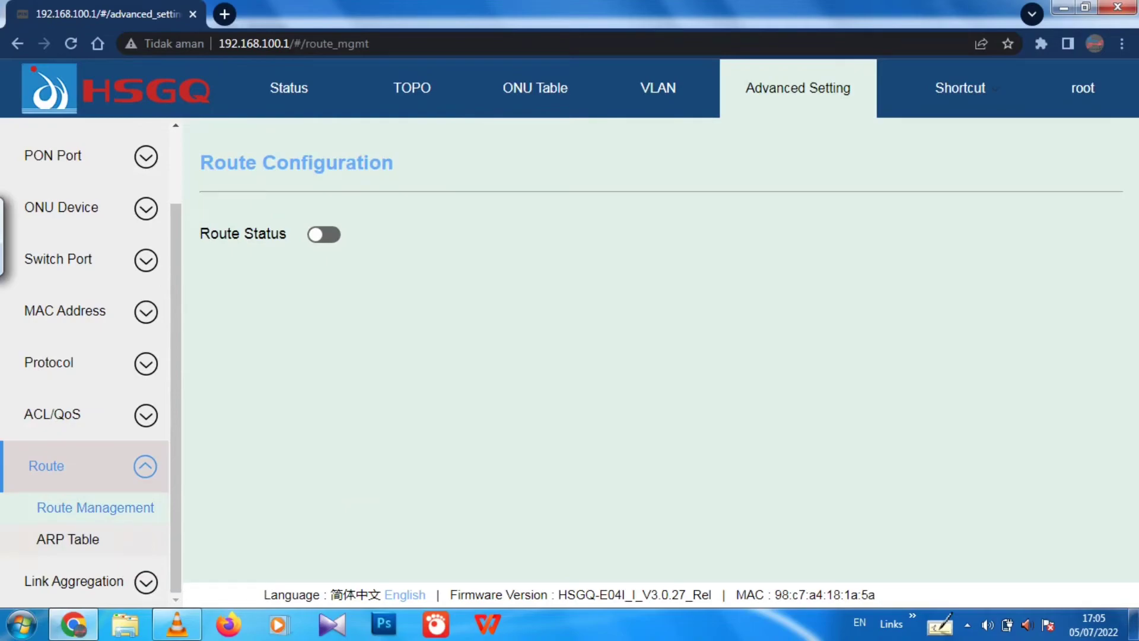
click(68, 539)
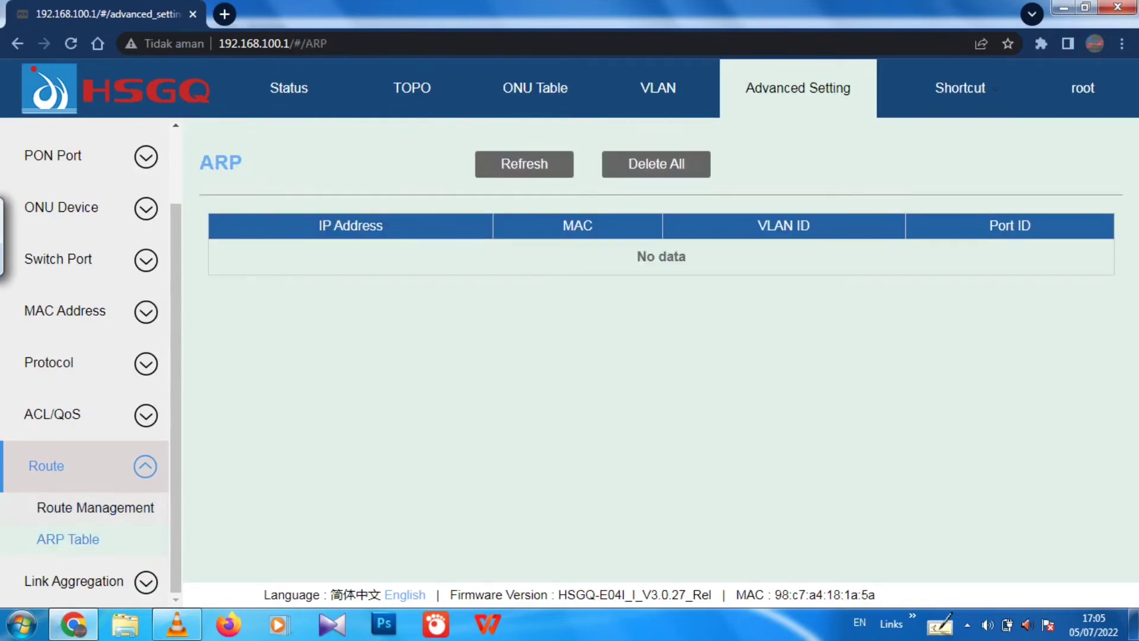
Step: View the link aggregation pages for manual aggregation and LACP aggregation
click(74, 581)
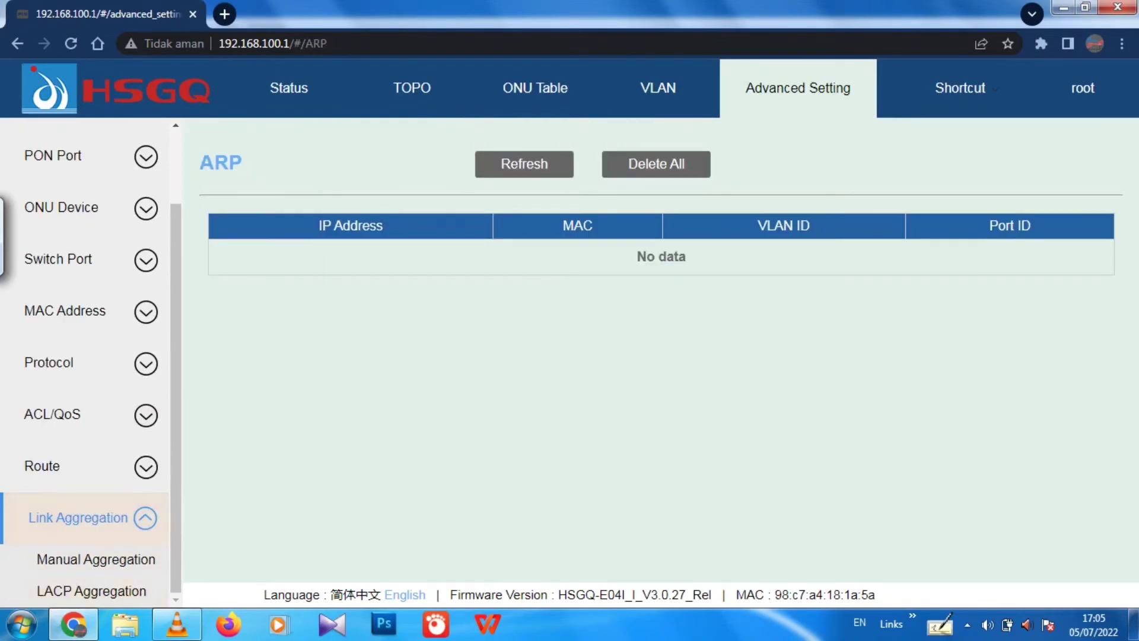
click(95, 559)
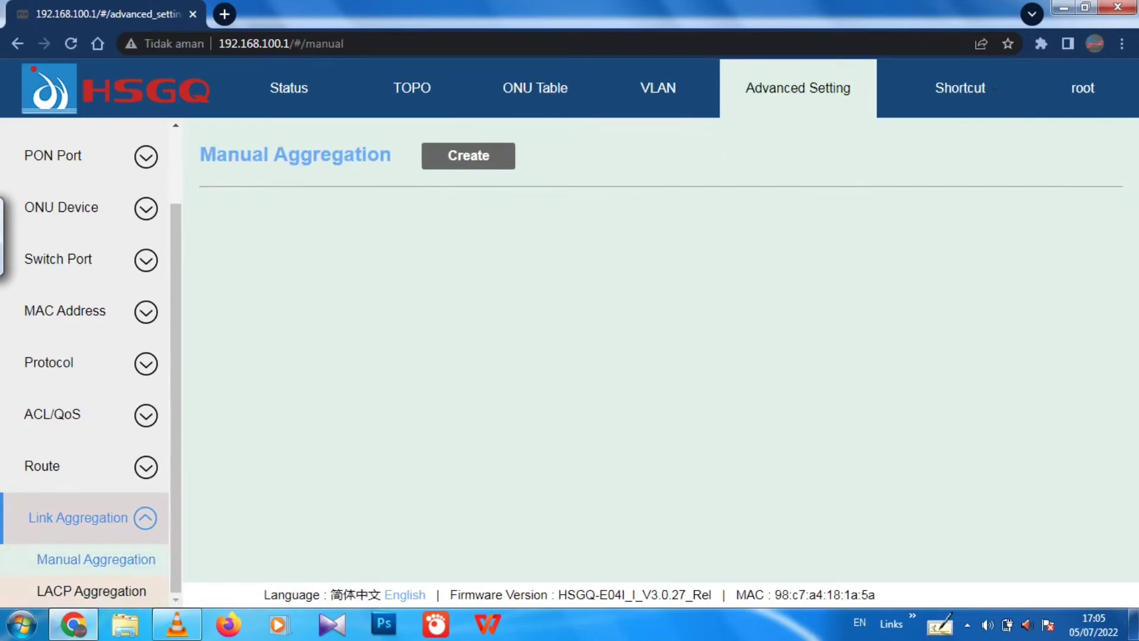
click(91, 591)
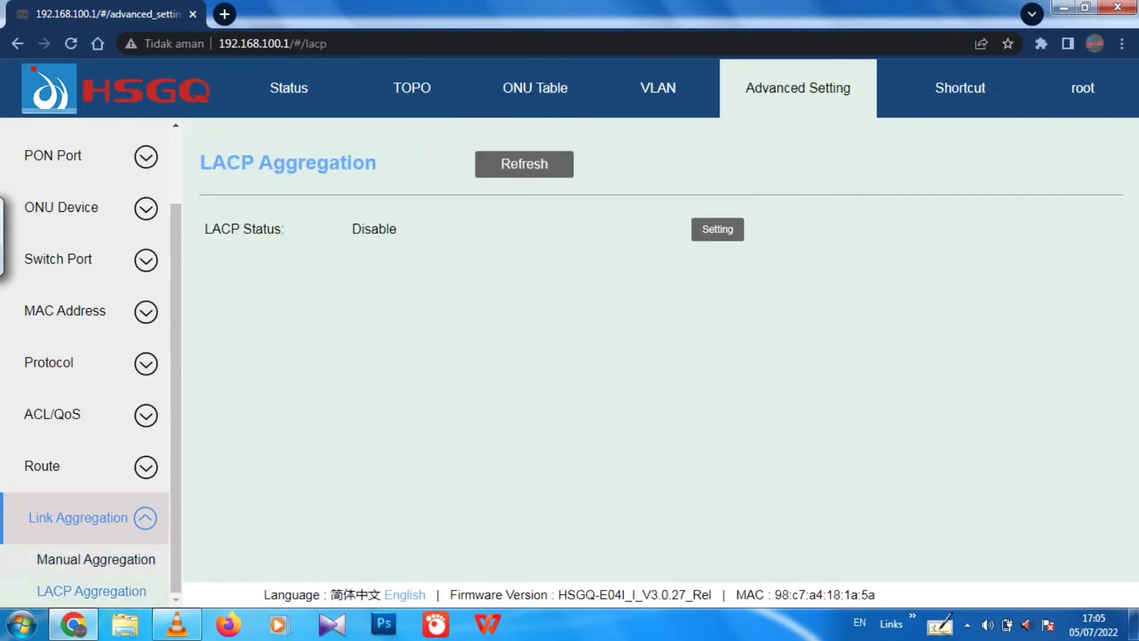
Step: Open the user management page of the root account and turn off real-time alerts
mouse_move(959, 88)
click(1082, 88)
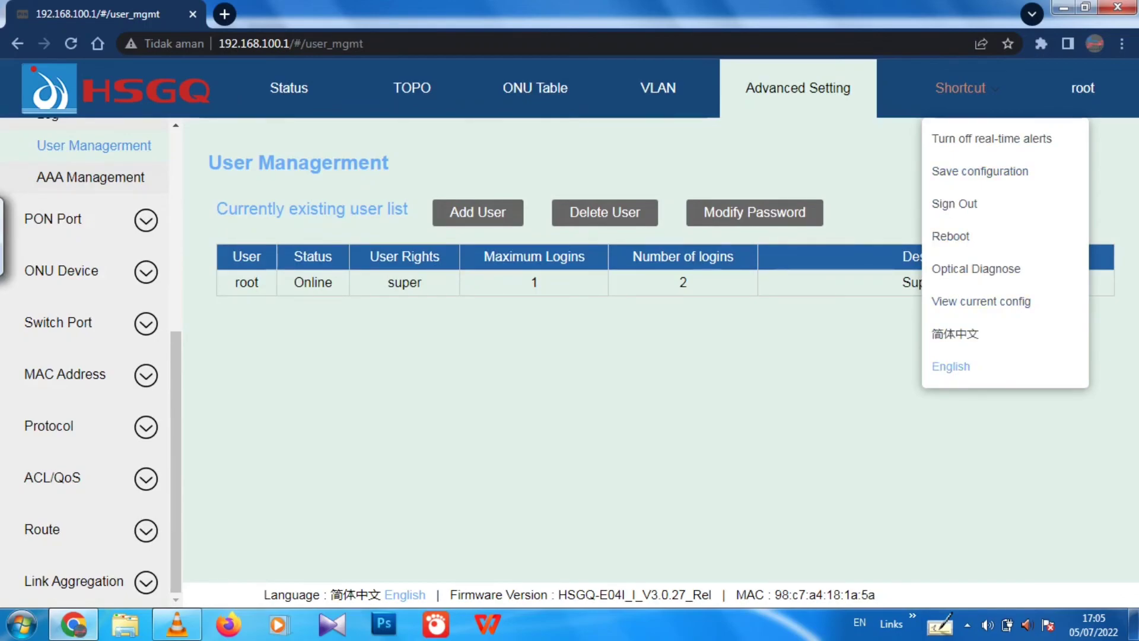
click(992, 139)
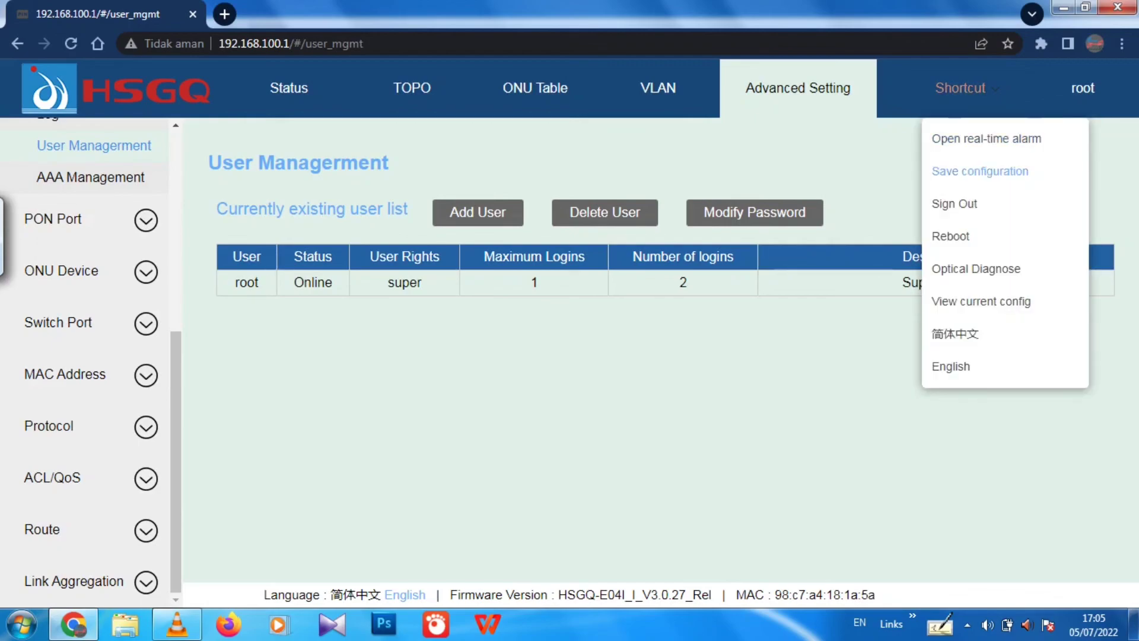
Step: Request saving the current configuration and cancel at the confirmation
click(980, 170)
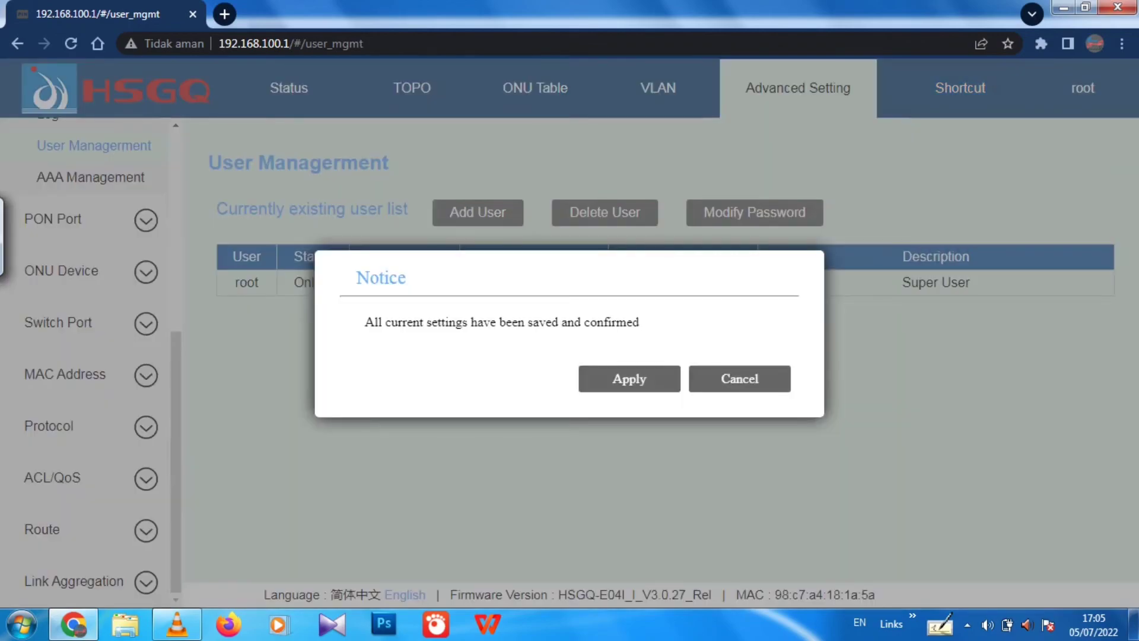
click(739, 378)
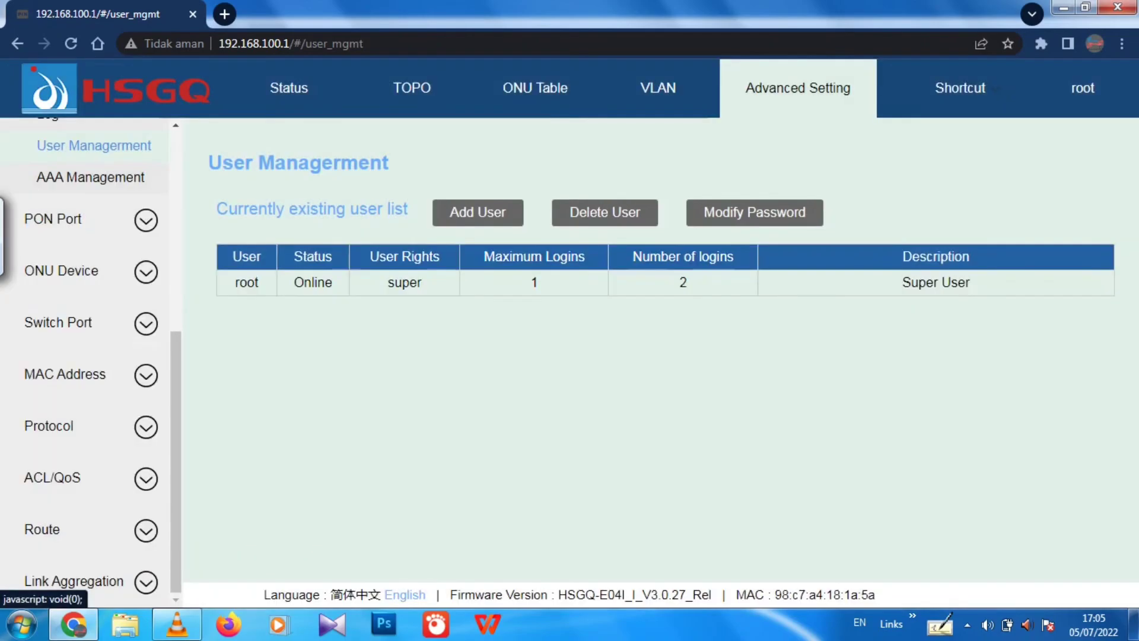
Step: Try to sign out of the OLT management interface
mouse_move(960, 88)
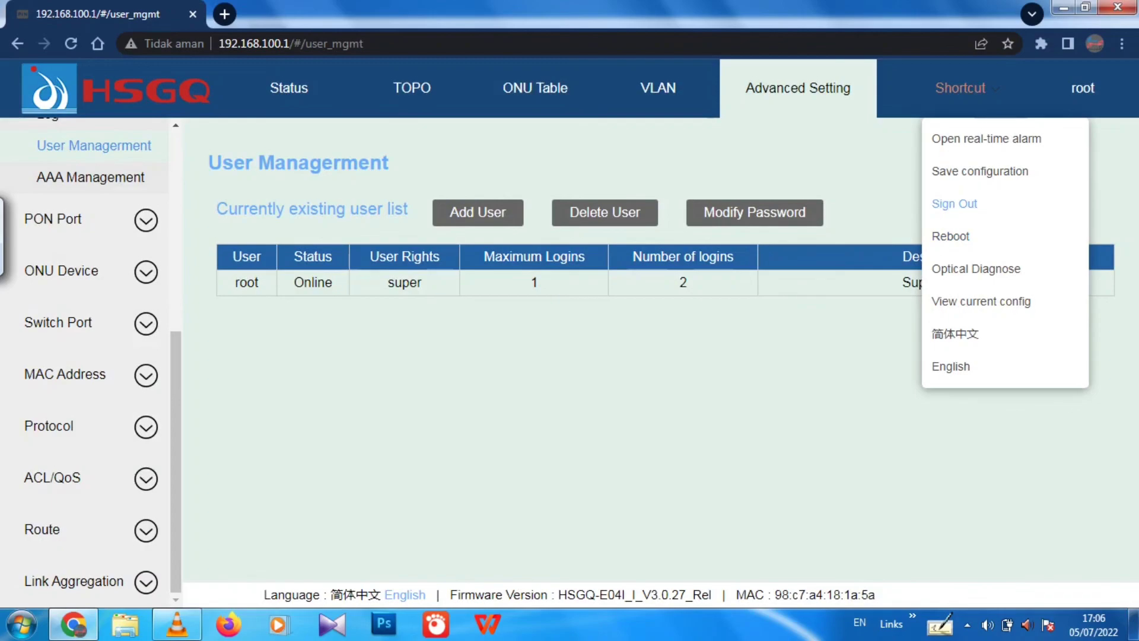
click(954, 204)
click(628, 378)
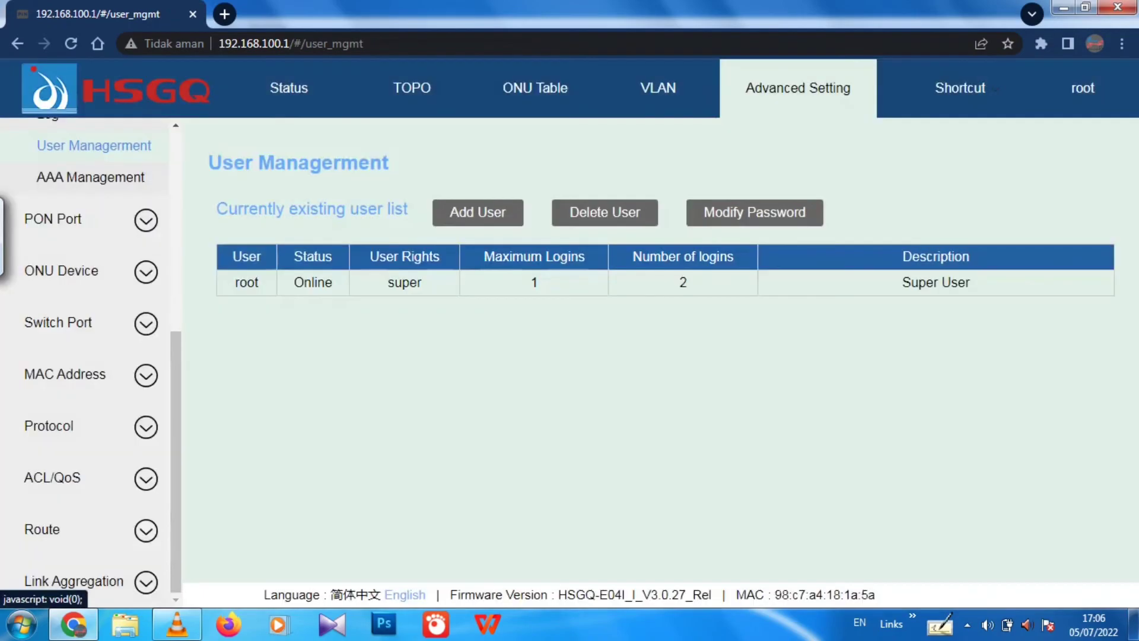